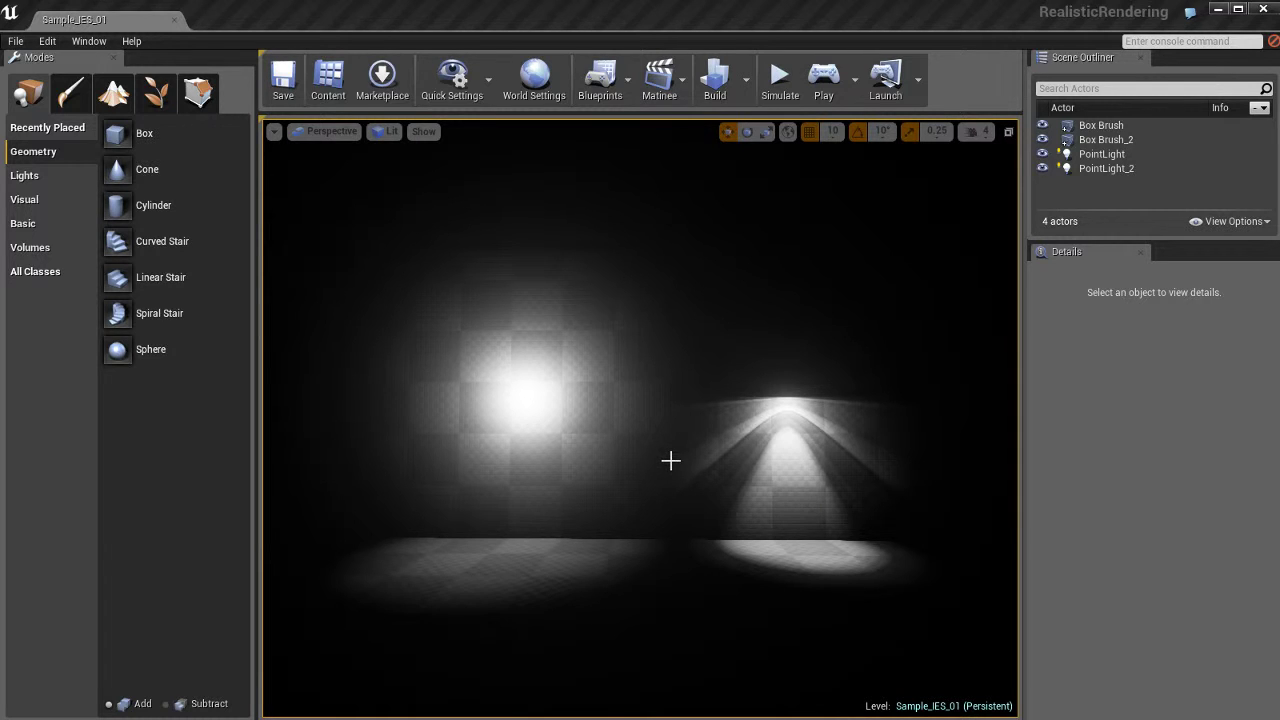
# Step: Select PointLight_2, frame it in the viewport, and examine its falloff on the wall and floor with and without editor overlays
pyautogui.press('g')
pyautogui.press('g')
pyautogui.press('g')
pyautogui.click(522, 396)
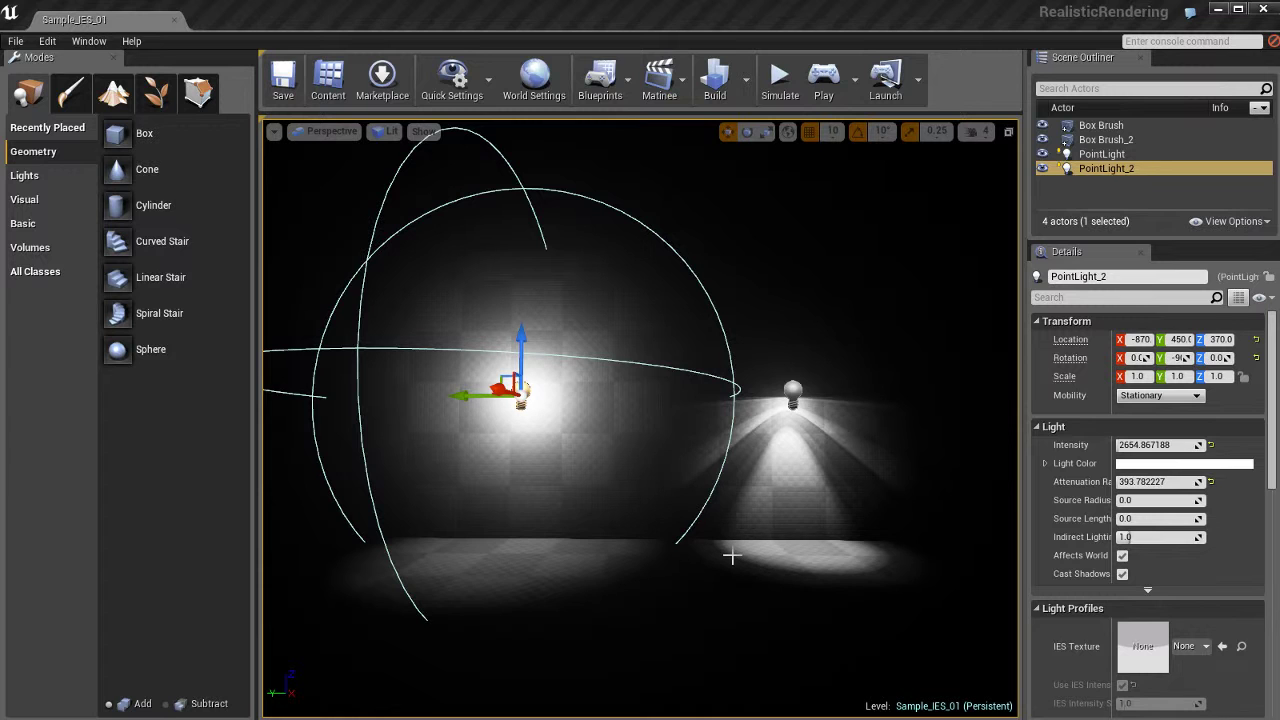
pyautogui.press('f')
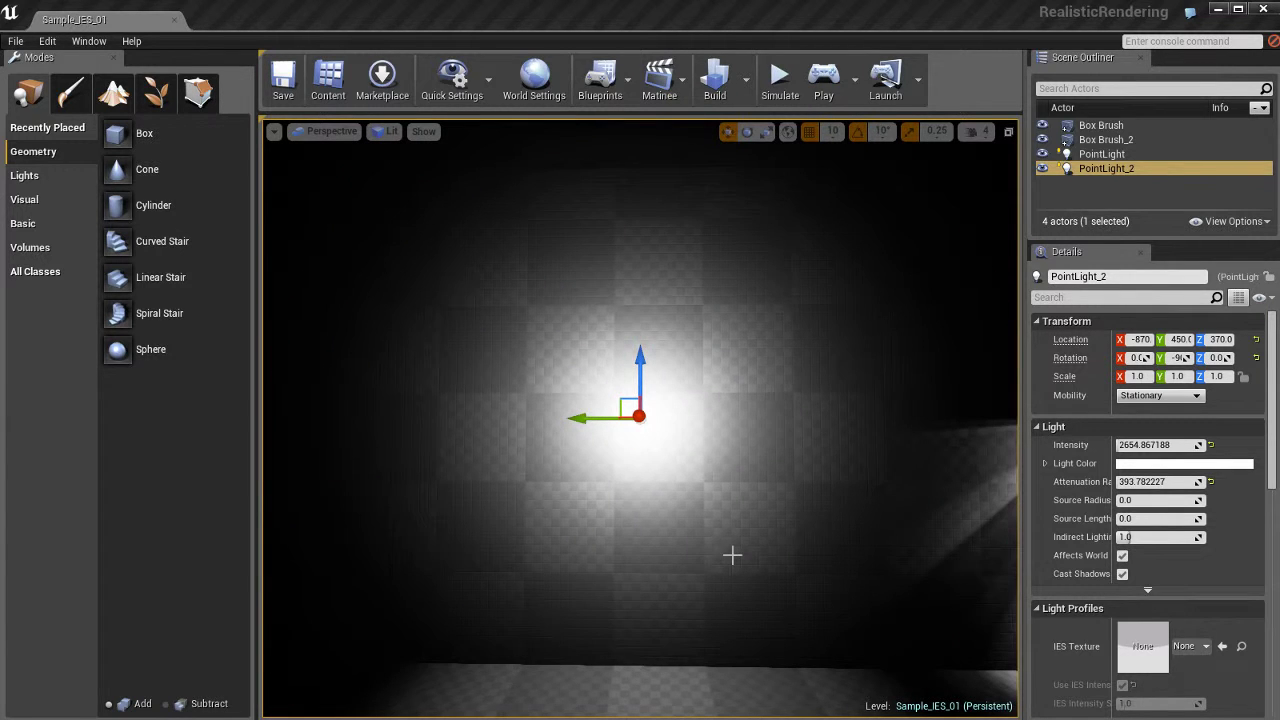
pyautogui.scroll(-5, 732, 555)
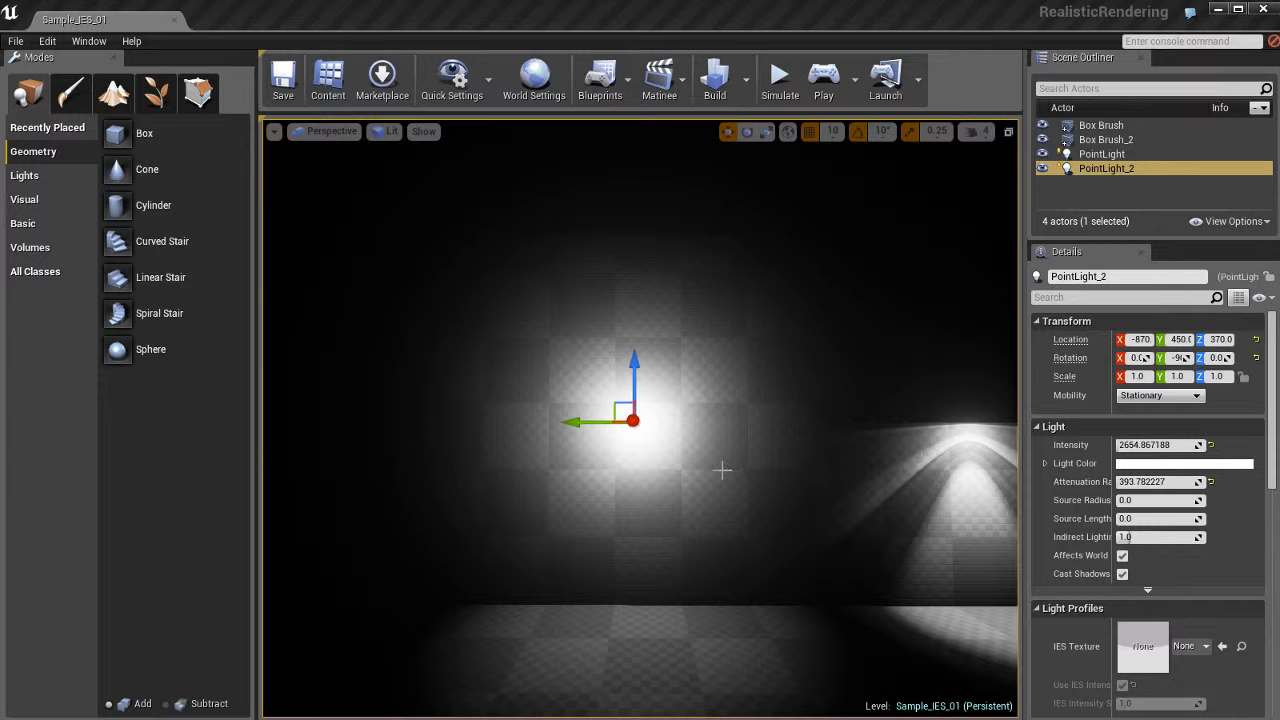
pyautogui.moveTo(719, 447); pyautogui.dragTo(718, 475, button='right')
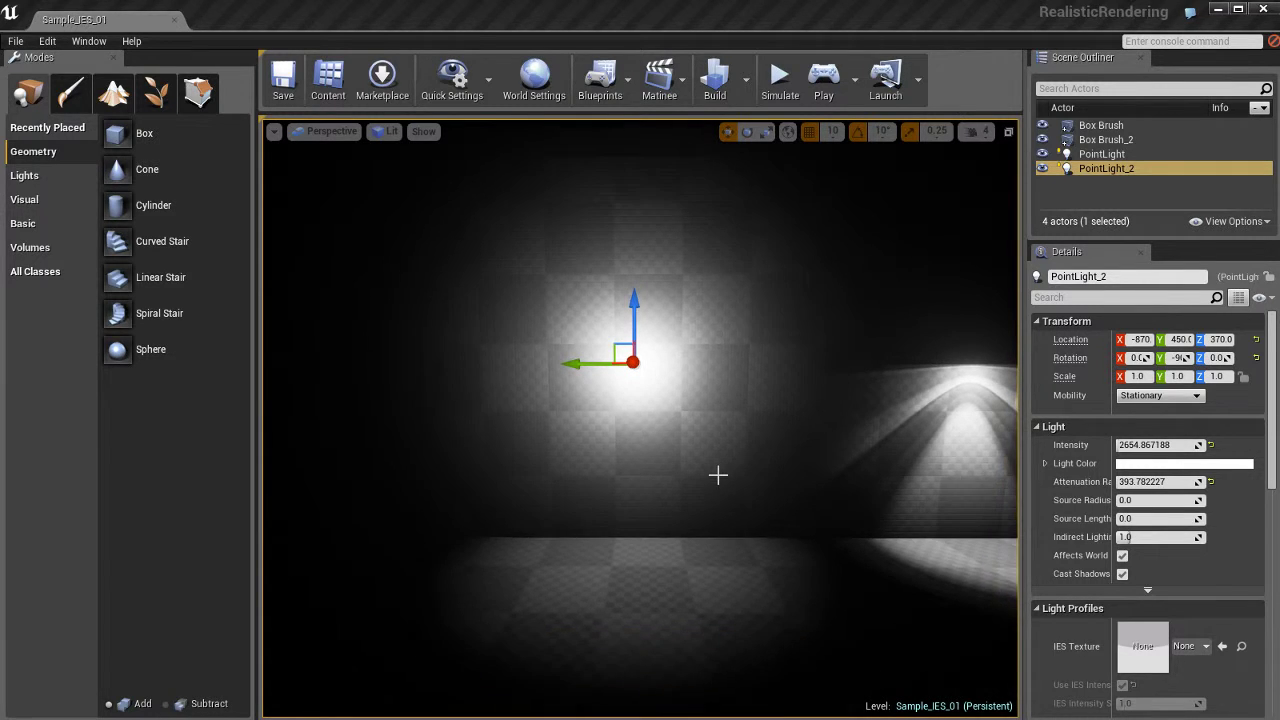
pyautogui.moveTo(718, 476); pyautogui.dragTo(717, 461, button='middle')
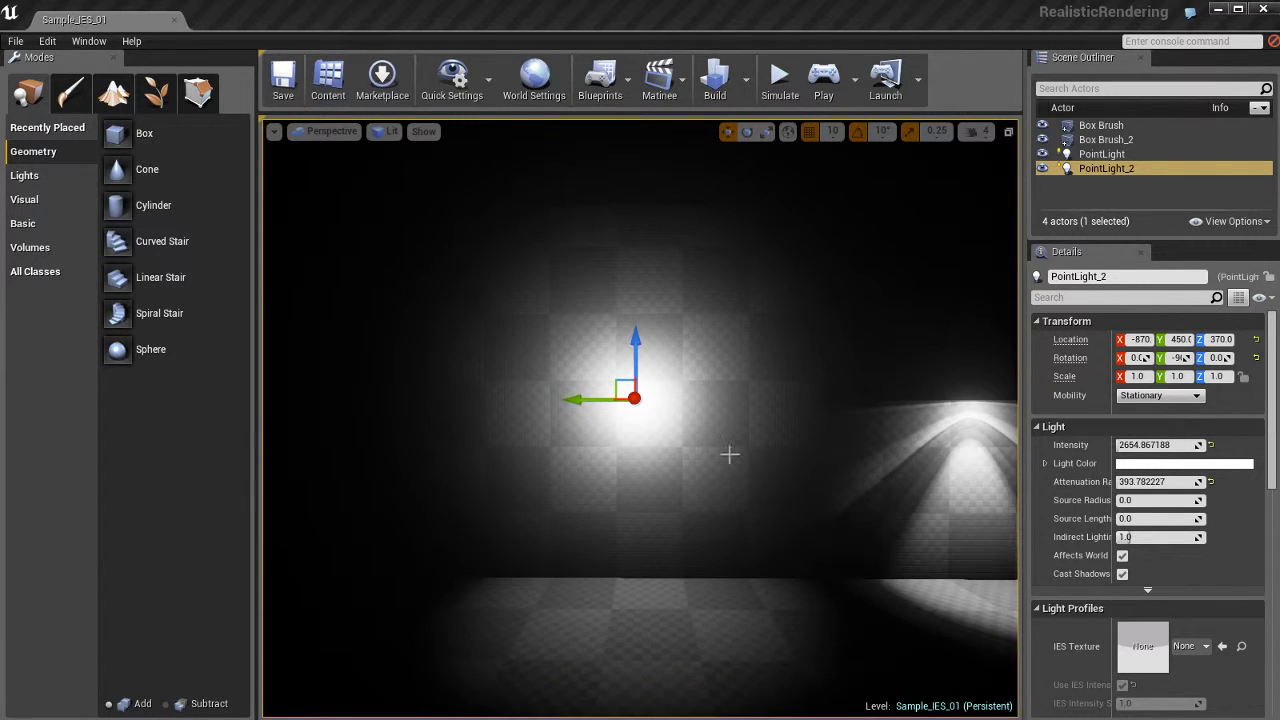
pyautogui.press('g')
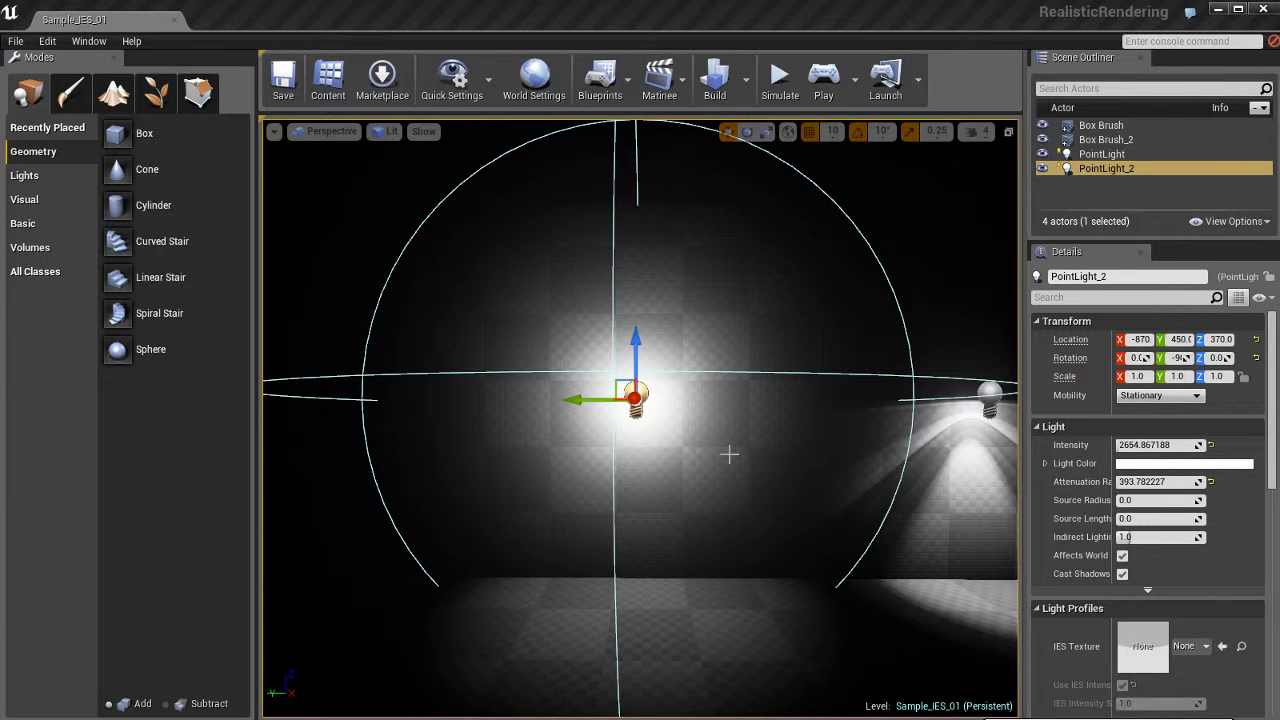
pyautogui.press('g')
# Step: Frame PointLight and examine the beam pattern it casts on the wall and floor with the editor overlays hidden
pyautogui.click(966, 405)
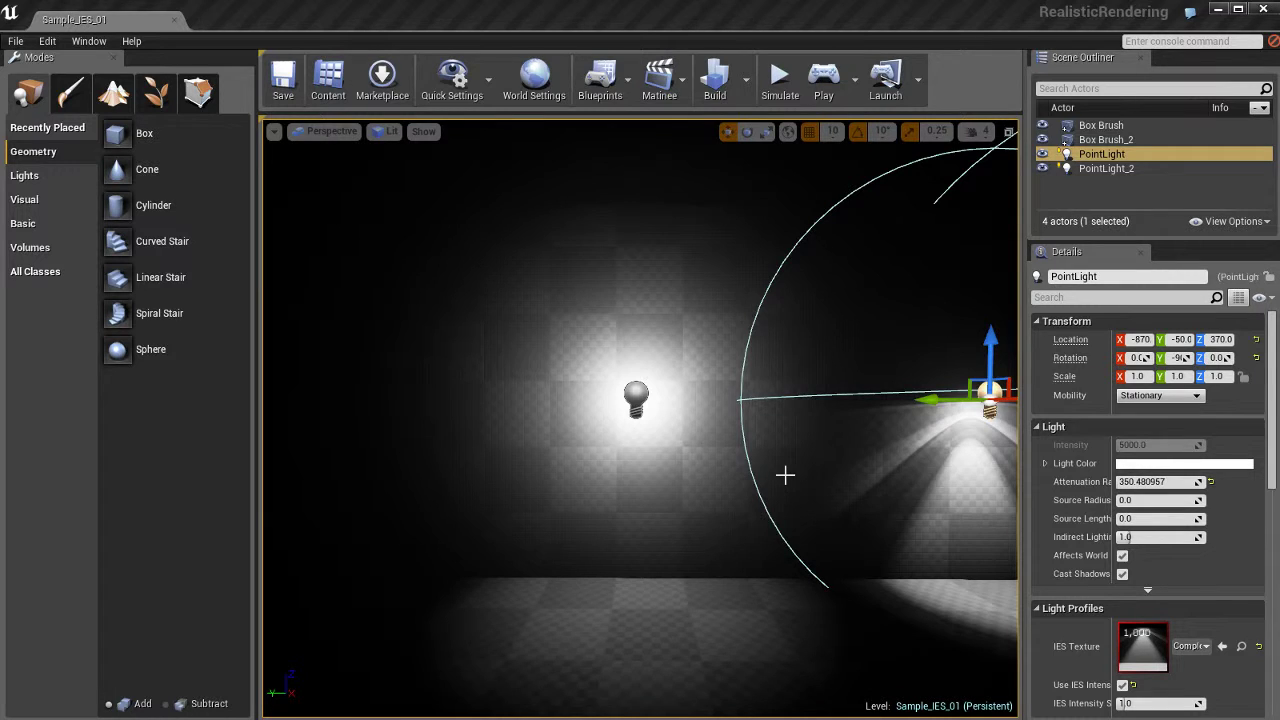
pyautogui.press('f')
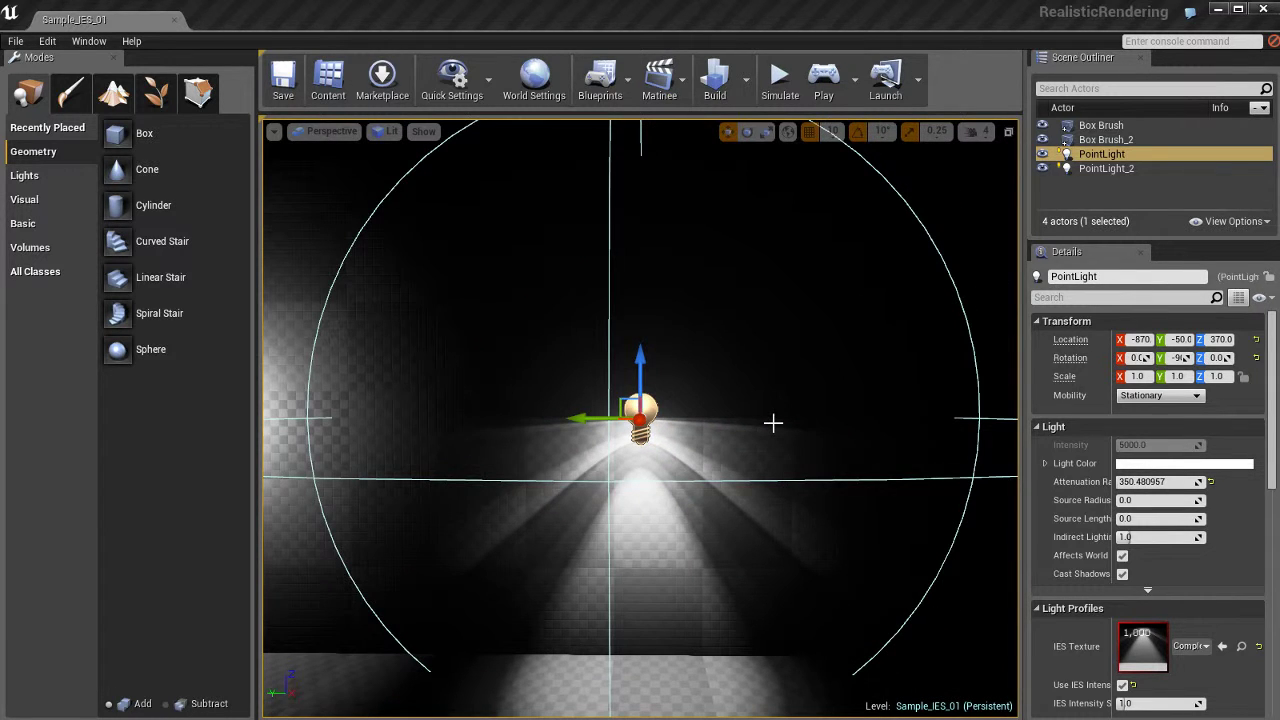
pyautogui.moveTo(773, 423); pyautogui.dragTo(773, 470, button='right')
pyautogui.press('g')
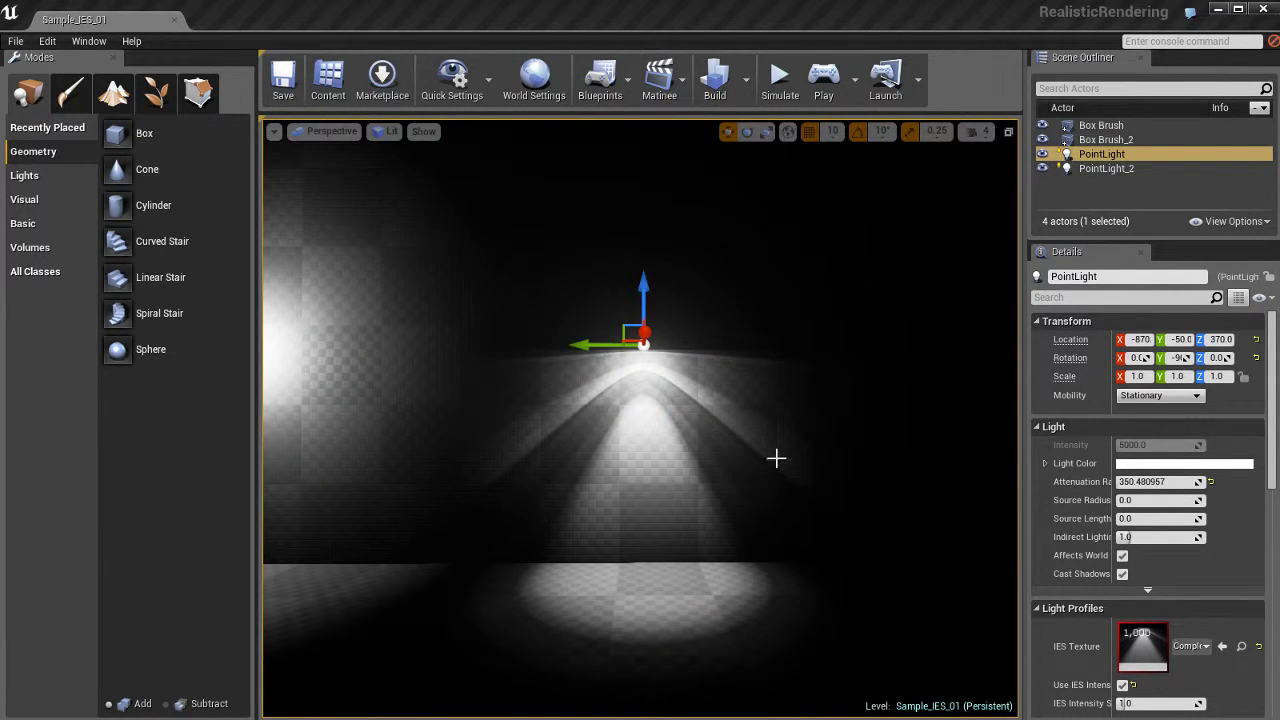
pyautogui.press('Escape')
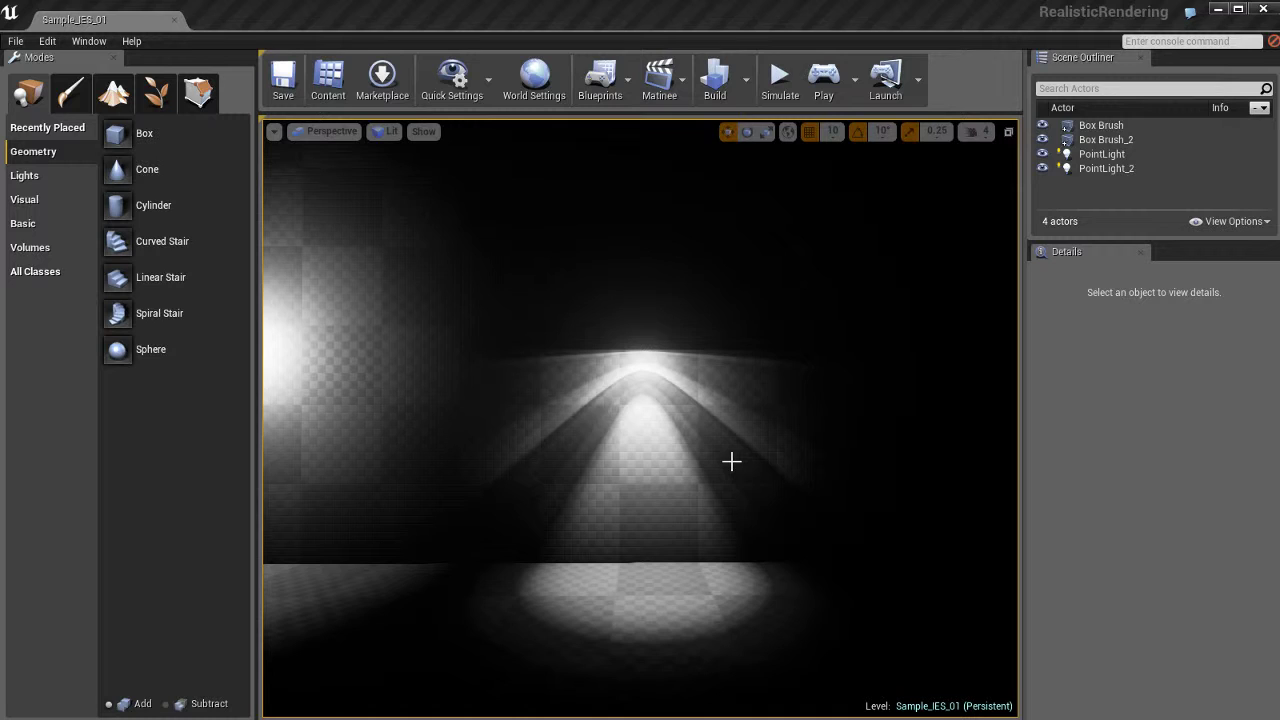
# Step: Show the editor overlays and review the Light Profiles settings of PointLight
pyautogui.press('g')
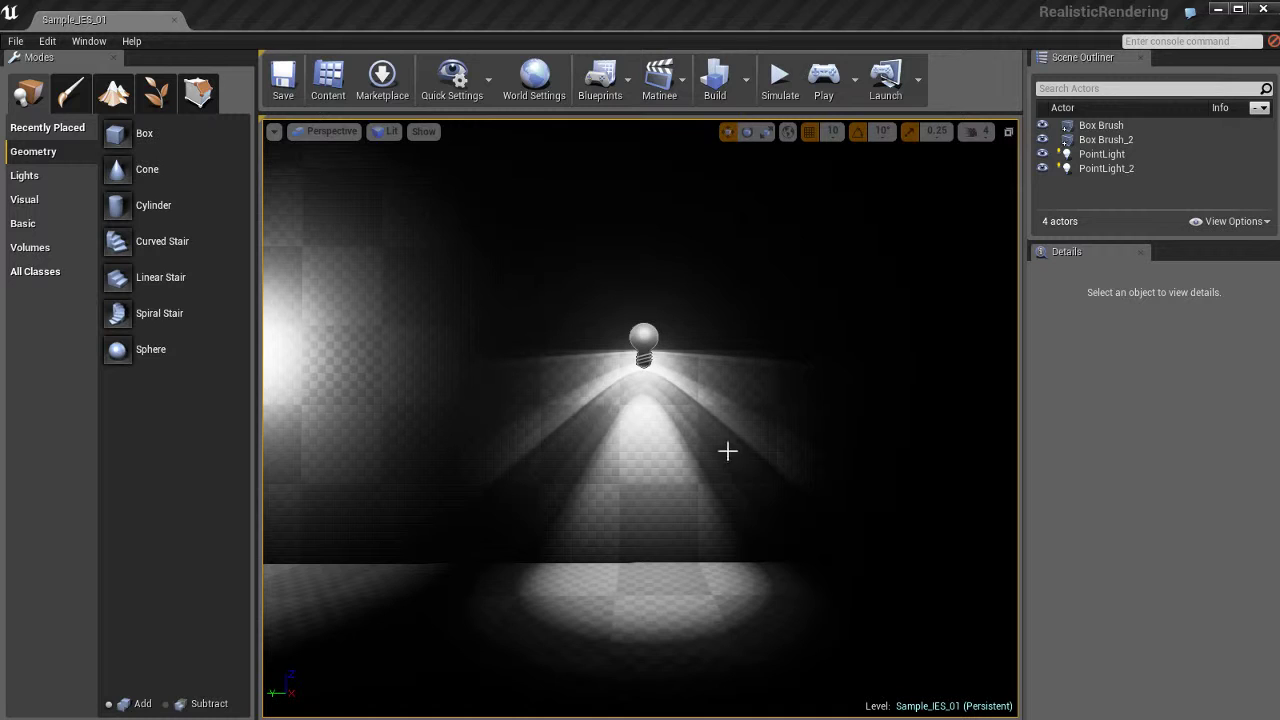
pyautogui.click(643, 335)
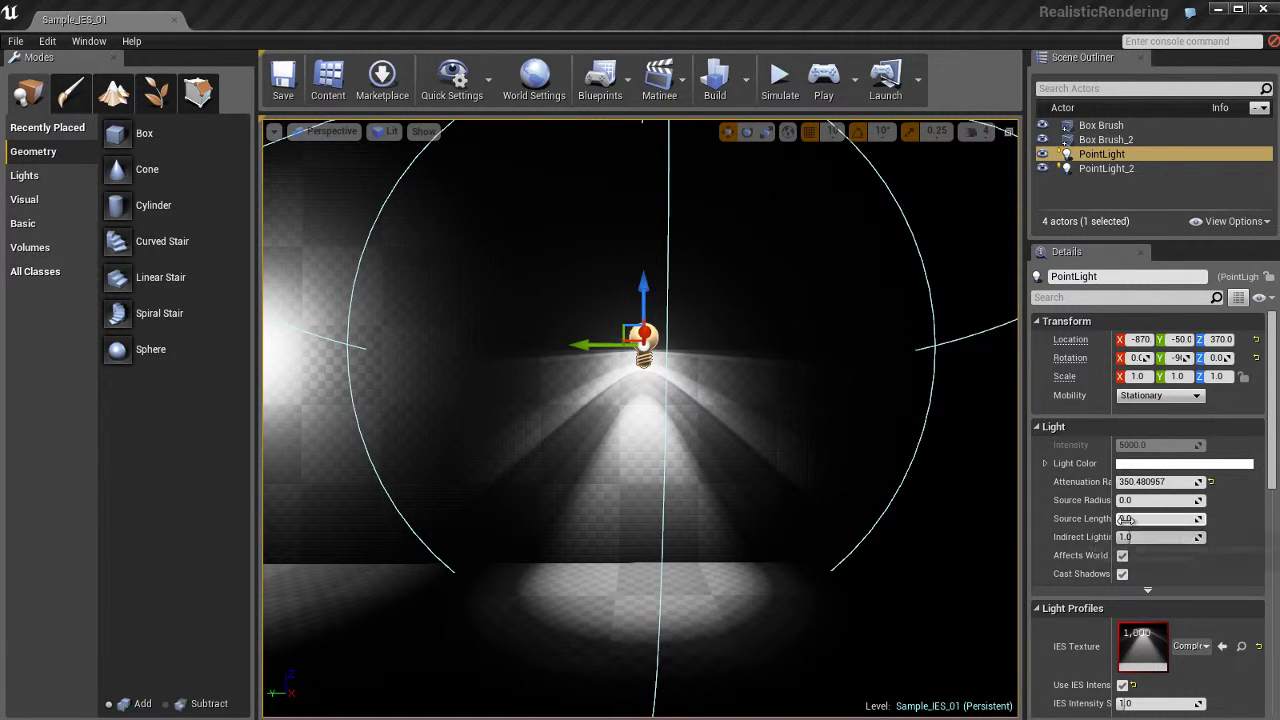
pyautogui.scroll(-5, 1100, 540)
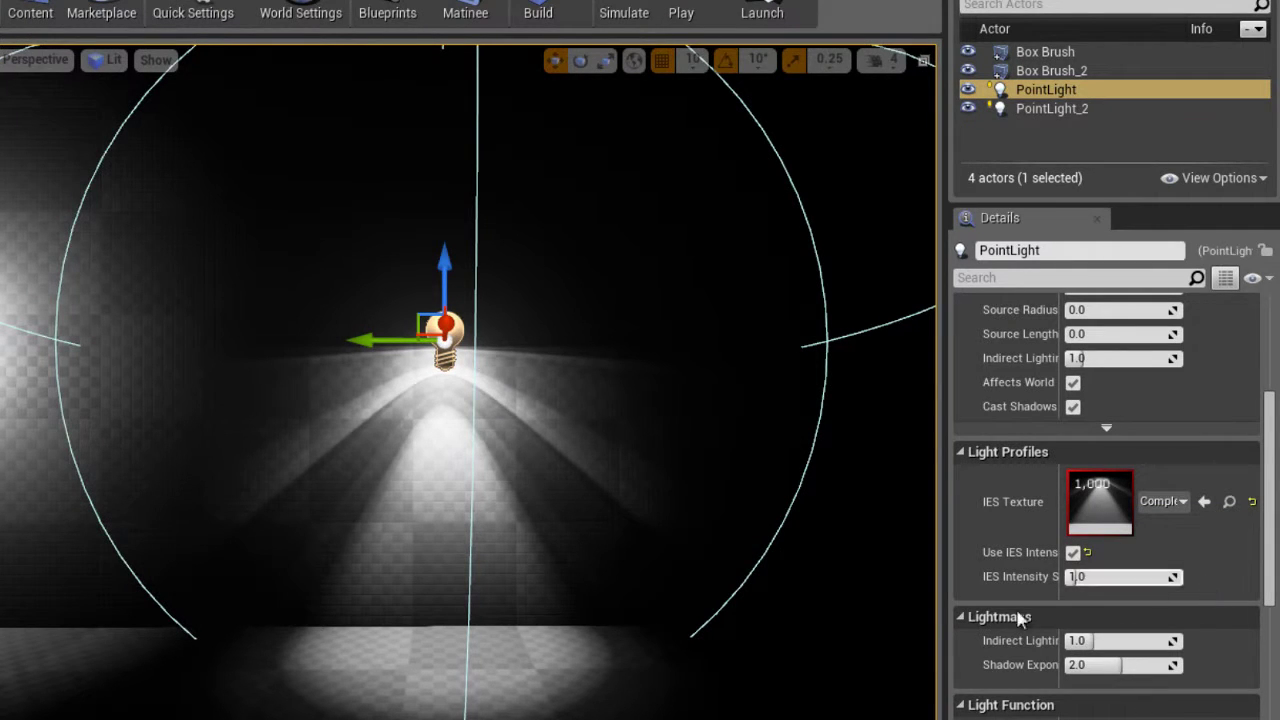
pyautogui.press('Escape')
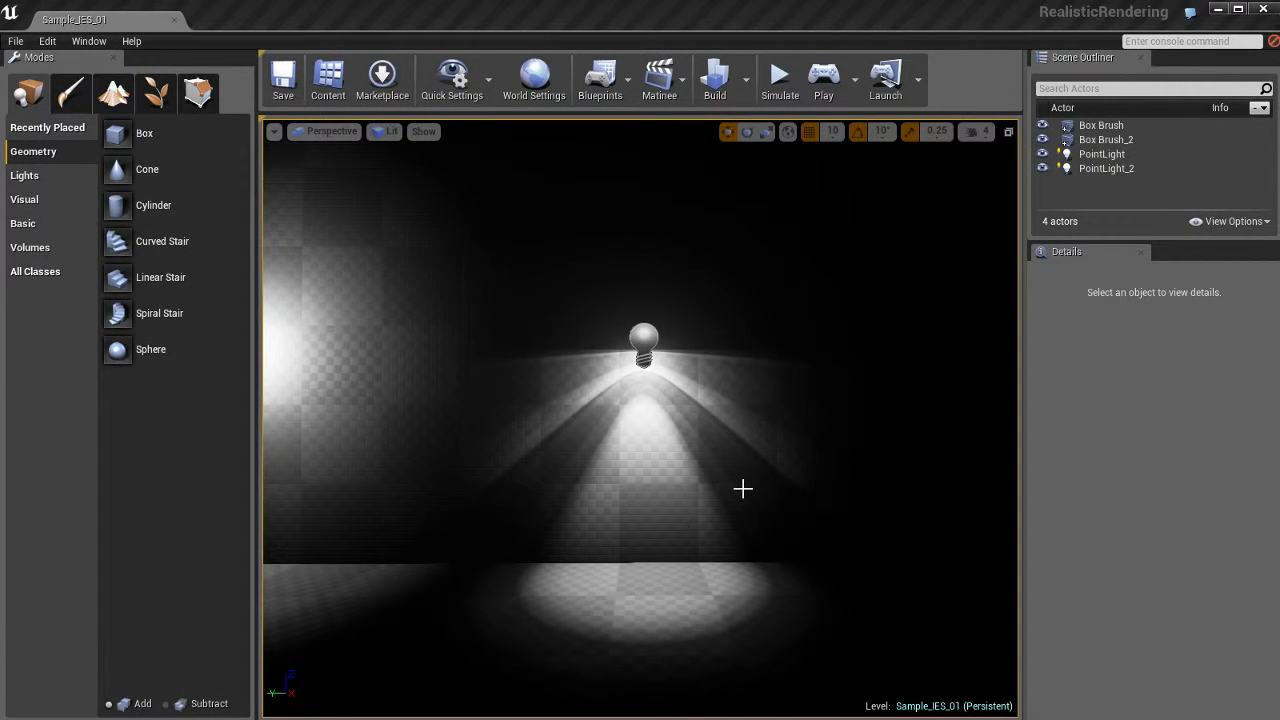
# Step: Place a new Point Light actor on the dark stretch of floor to the right of the existing lights
pyautogui.press('Right')
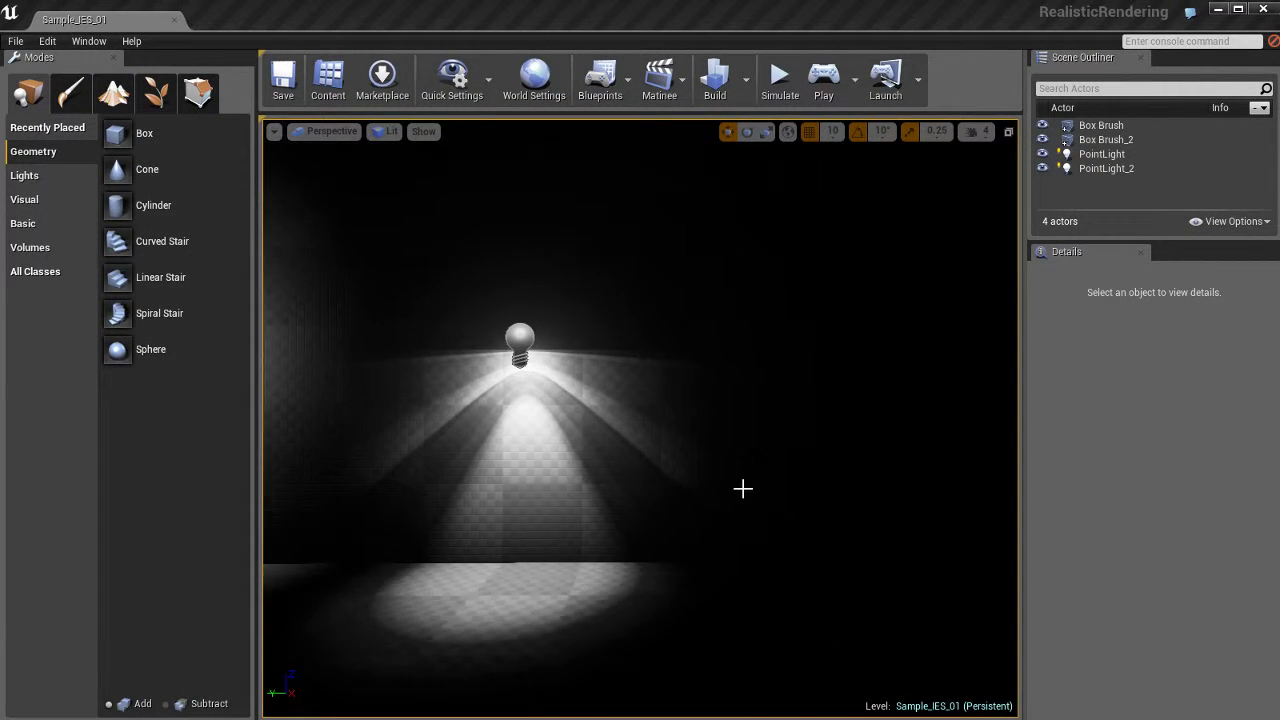
pyautogui.rightClick(706, 595)
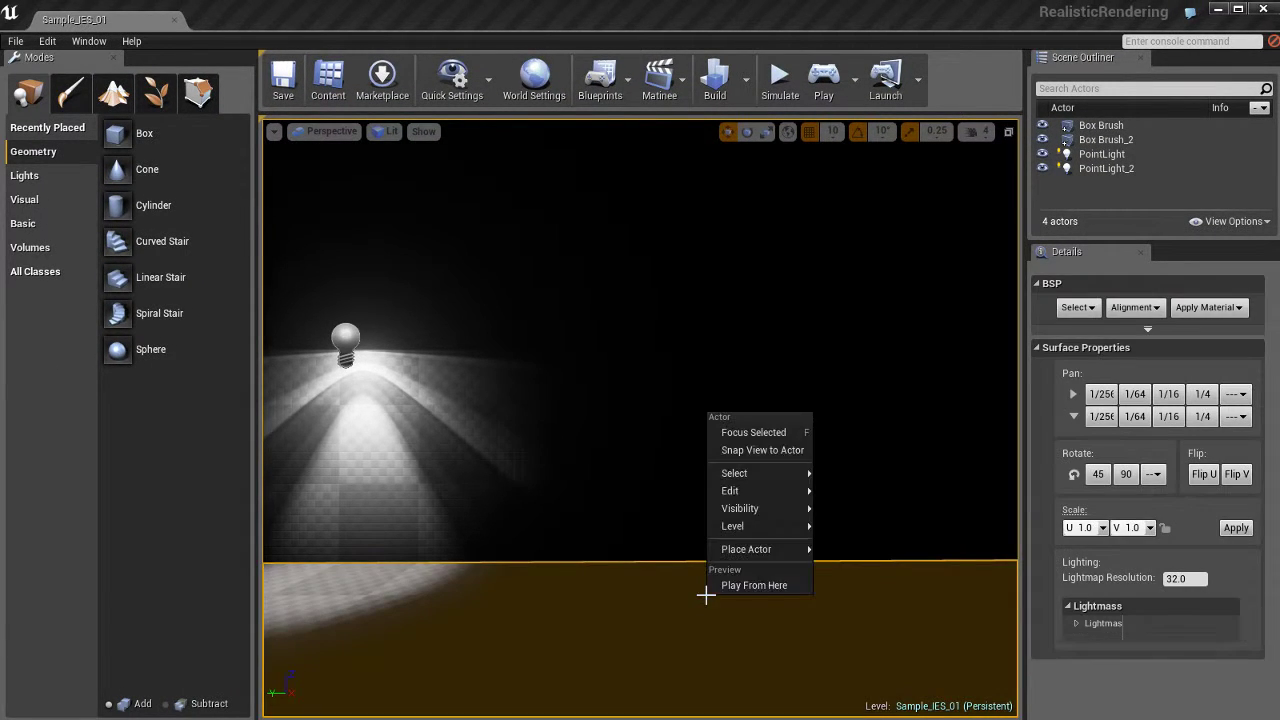
pyautogui.moveTo(765, 549)
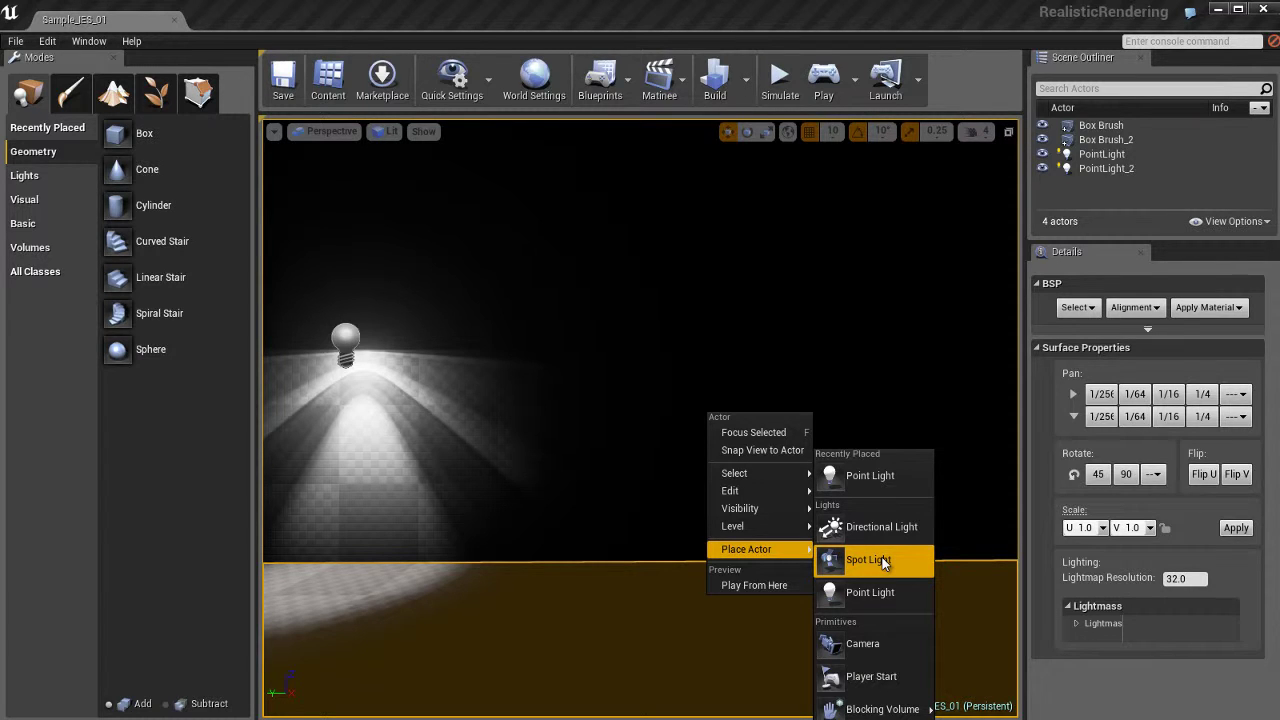
pyautogui.click(881, 591)
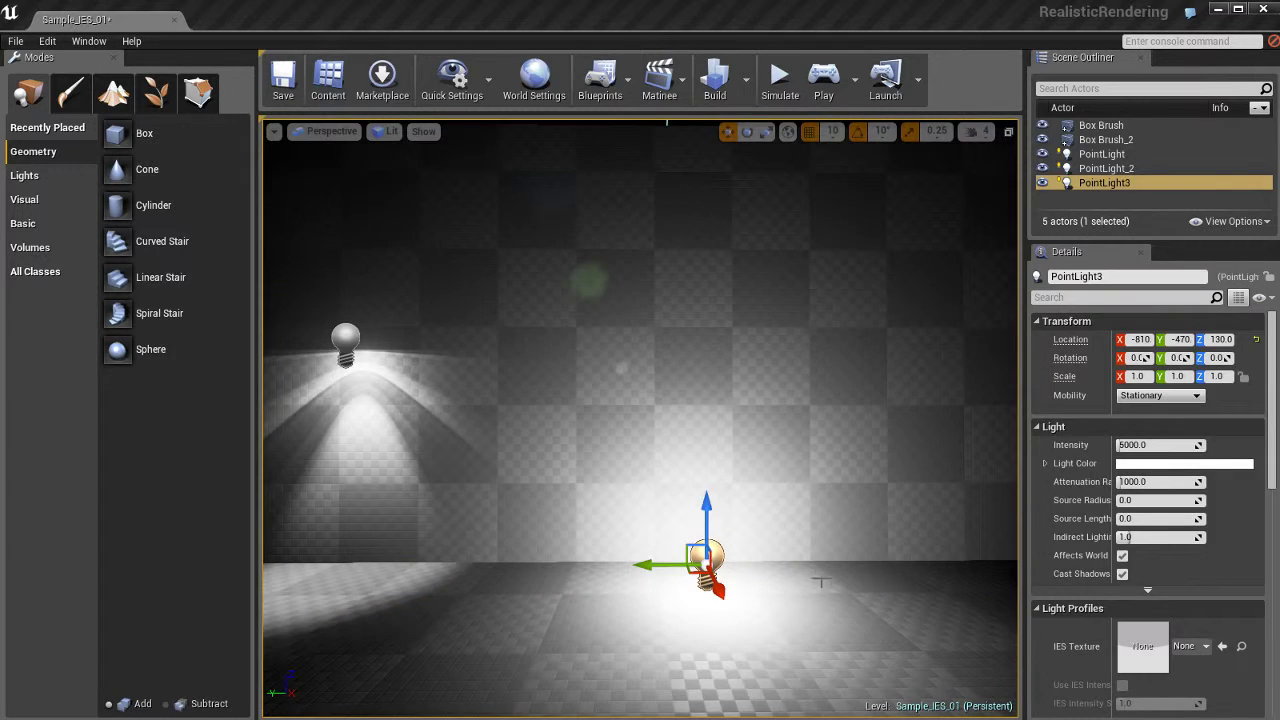
# Step: Raise the new point light to about Z 360 and shift it sideways to about Y -490, in front of the wall
pyautogui.moveTo(831, 593); pyautogui.dragTo(826, 418)
pyautogui.keyDown('ctrl'); pyautogui.moveTo(722, 592); pyautogui.dragTo(778, 594, button='right'); pyautogui.keyUp('ctrl')
pyautogui.moveTo(737, 578); pyautogui.dragTo(736, 578, button='middle')
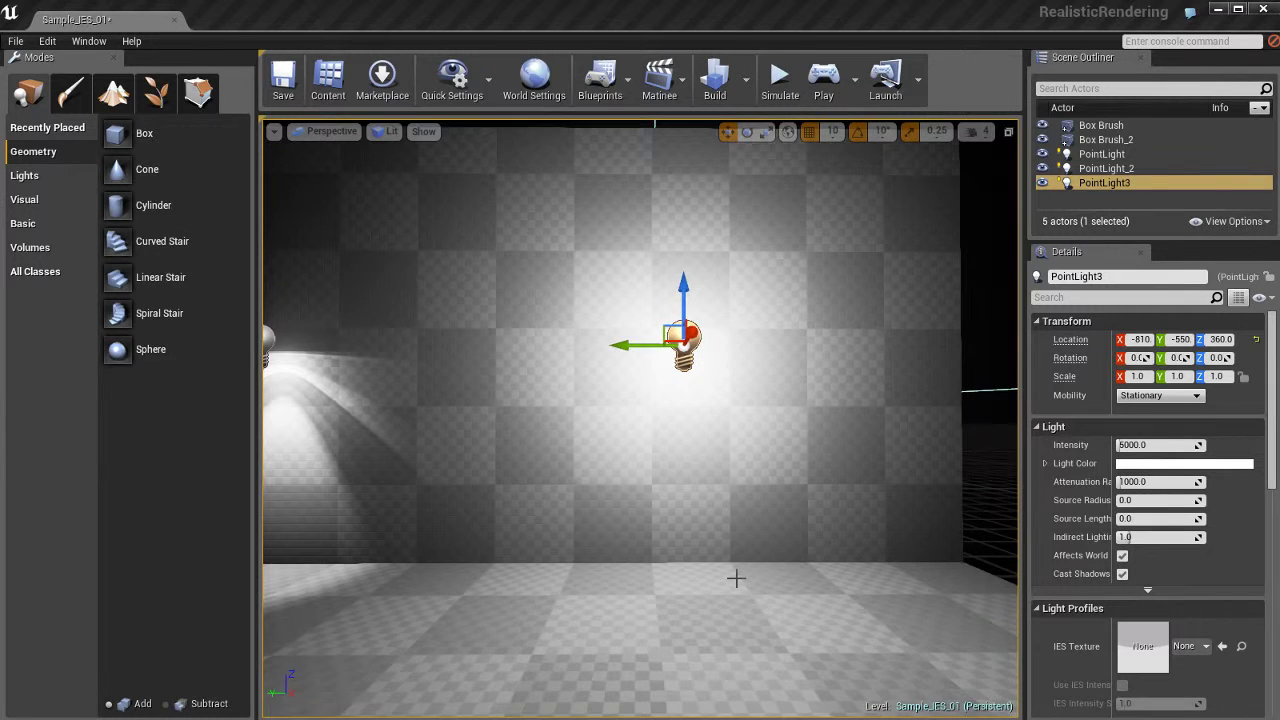
pyautogui.keyDown('ctrl'); pyautogui.moveTo(753, 586); pyautogui.dragTo(760, 586, button='right'); pyautogui.keyUp('ctrl')
pyautogui.moveTo(760, 586); pyautogui.dragTo(766, 588, button='middle')
pyautogui.keyDown('ctrl'); pyautogui.moveTo(766, 588); pyautogui.dragTo(762, 588, button='right'); pyautogui.keyUp('ctrl')
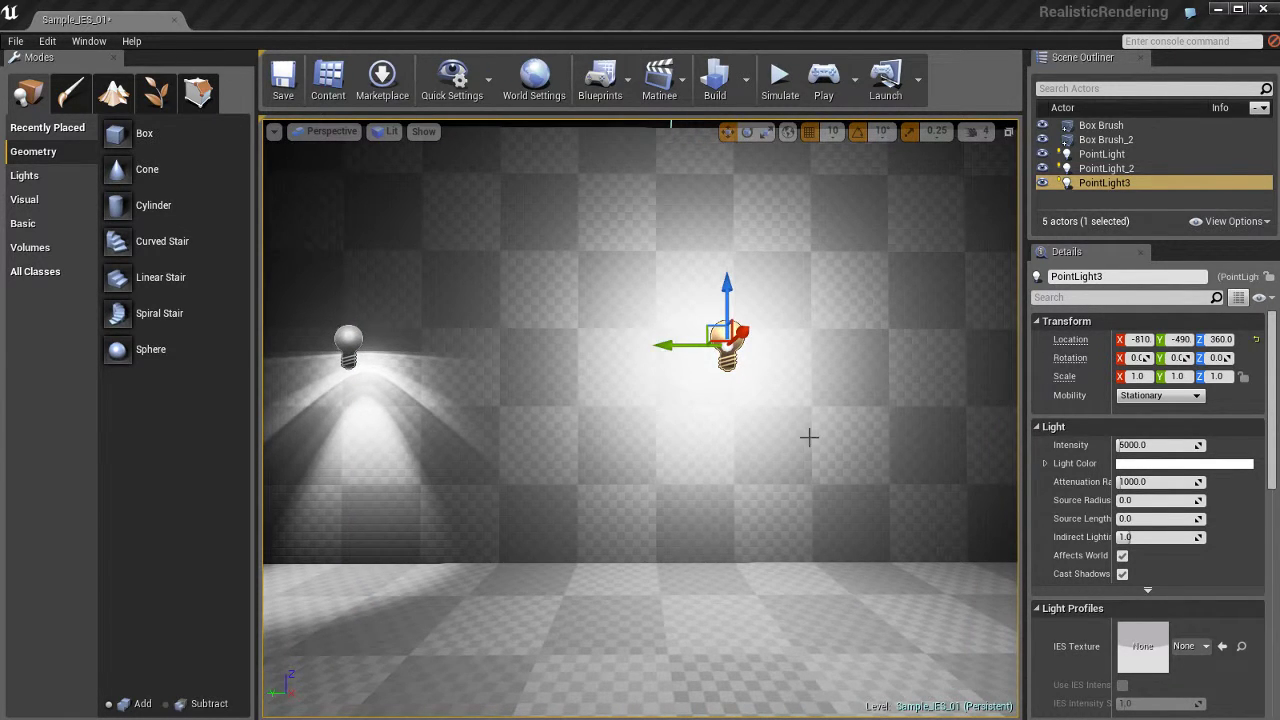
# Step: Open the Game/ArchVis/IES folder in the Content Browser and look at its existing light profile
pyautogui.hotkey('ctrl', 'shift', 'f')
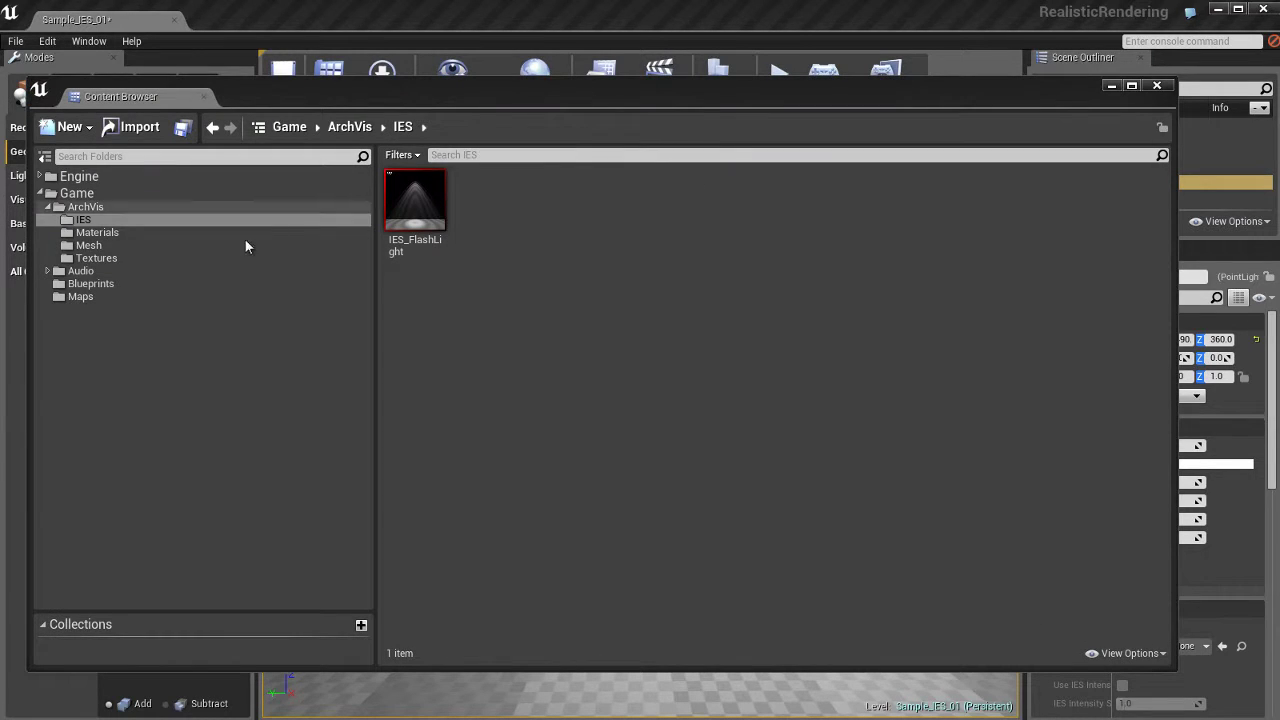
pyautogui.click(92, 208)
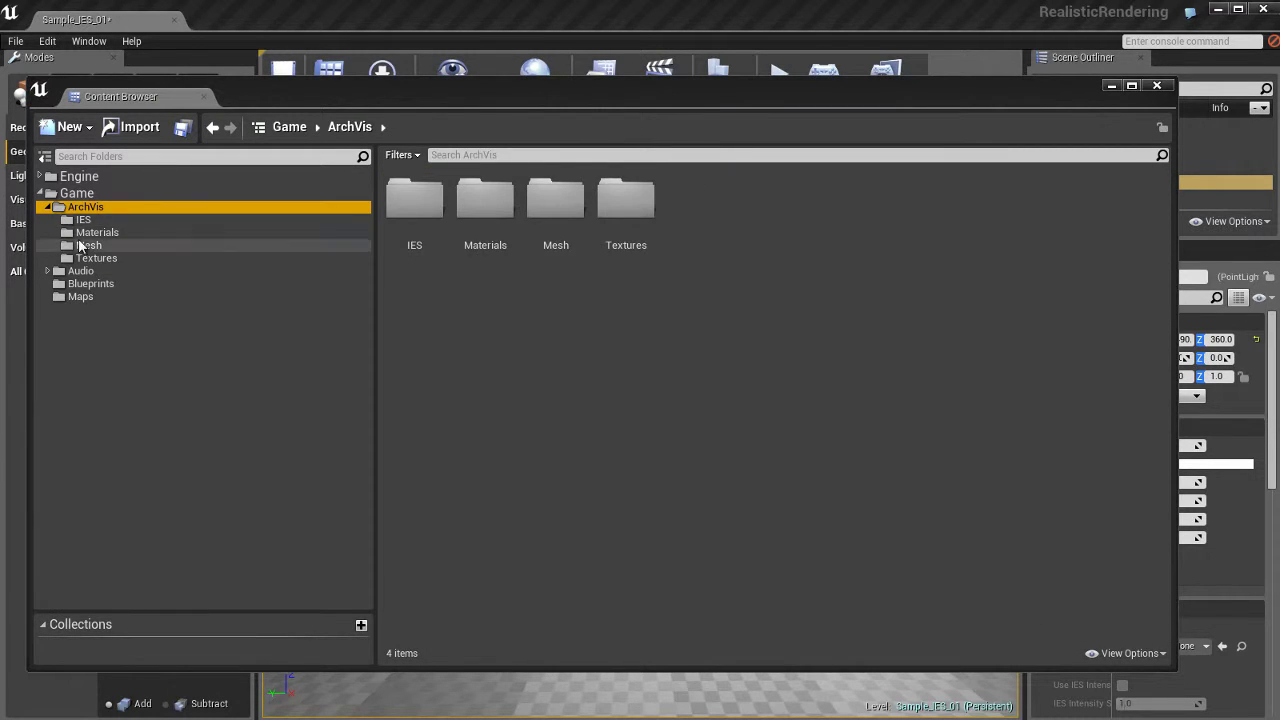
pyautogui.click(84, 220)
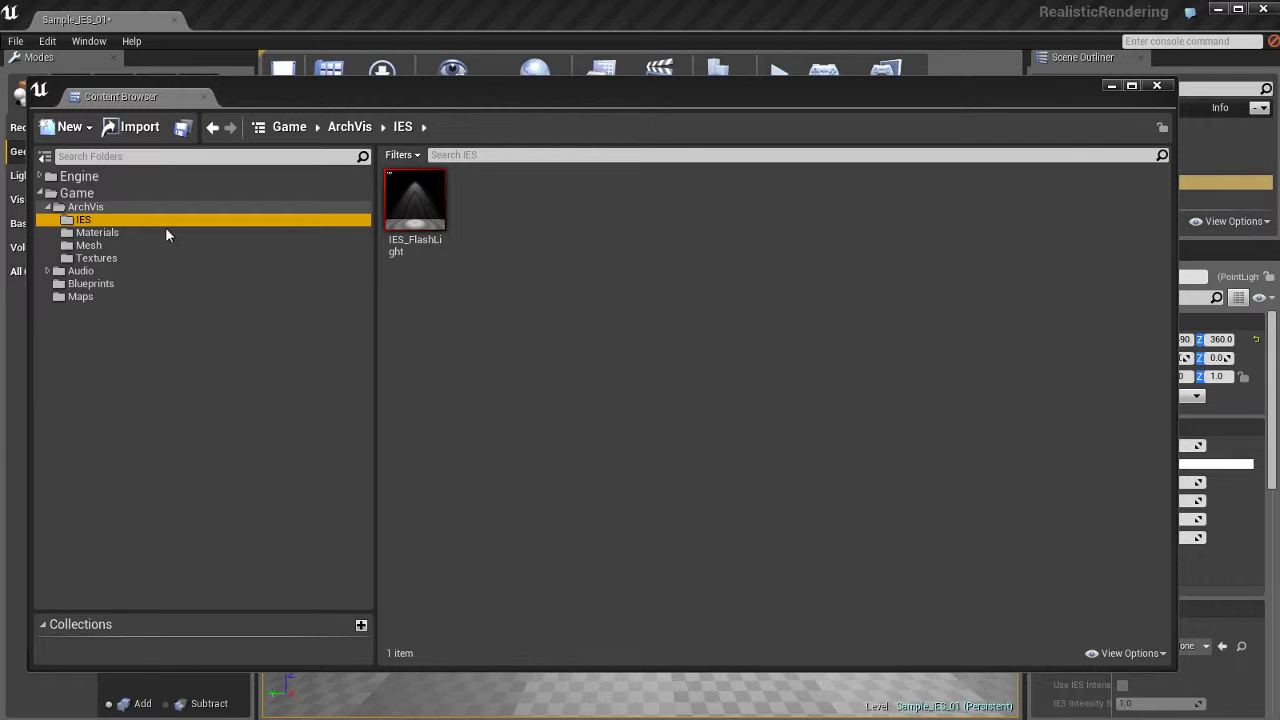
pyautogui.click(415, 210)
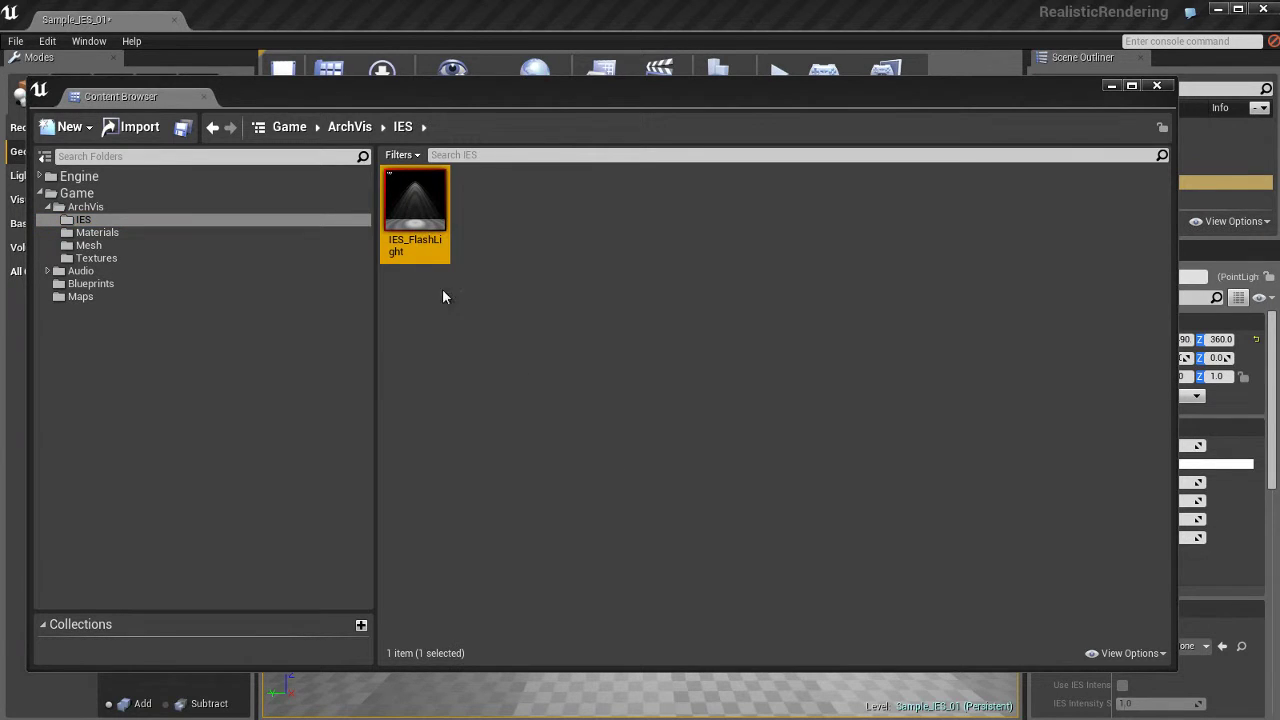
pyautogui.click(627, 385)
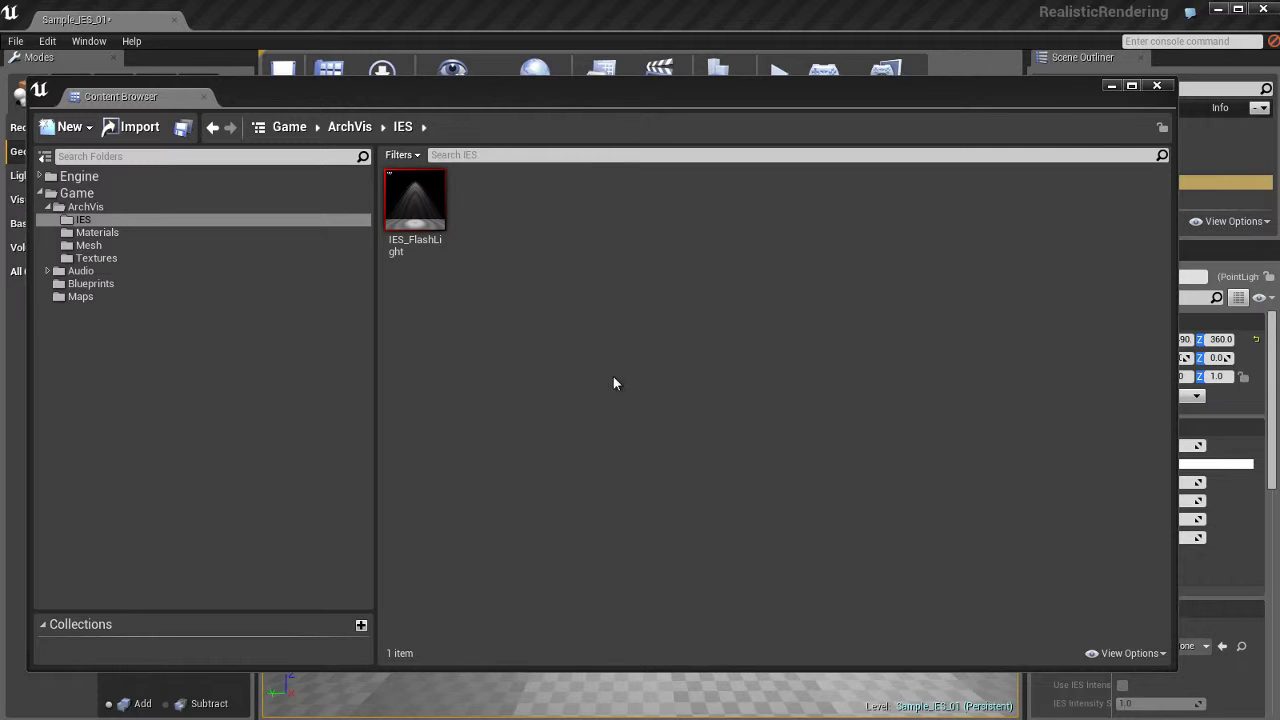
# Step: Import MS5HB_2_54T5HO_SBL_ND.ies from the CG_Circuit/Temp folder into /Game/ArchVis/IES
pyautogui.rightClick(590, 221)
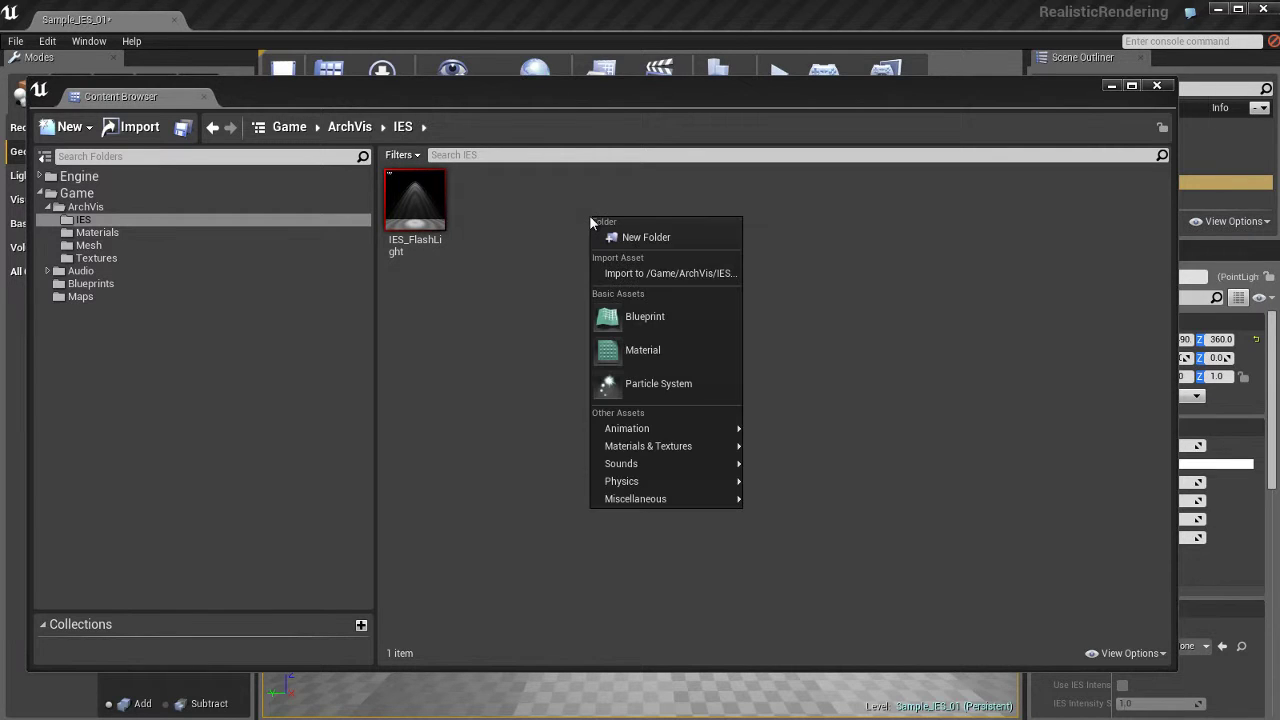
pyautogui.click(689, 272)
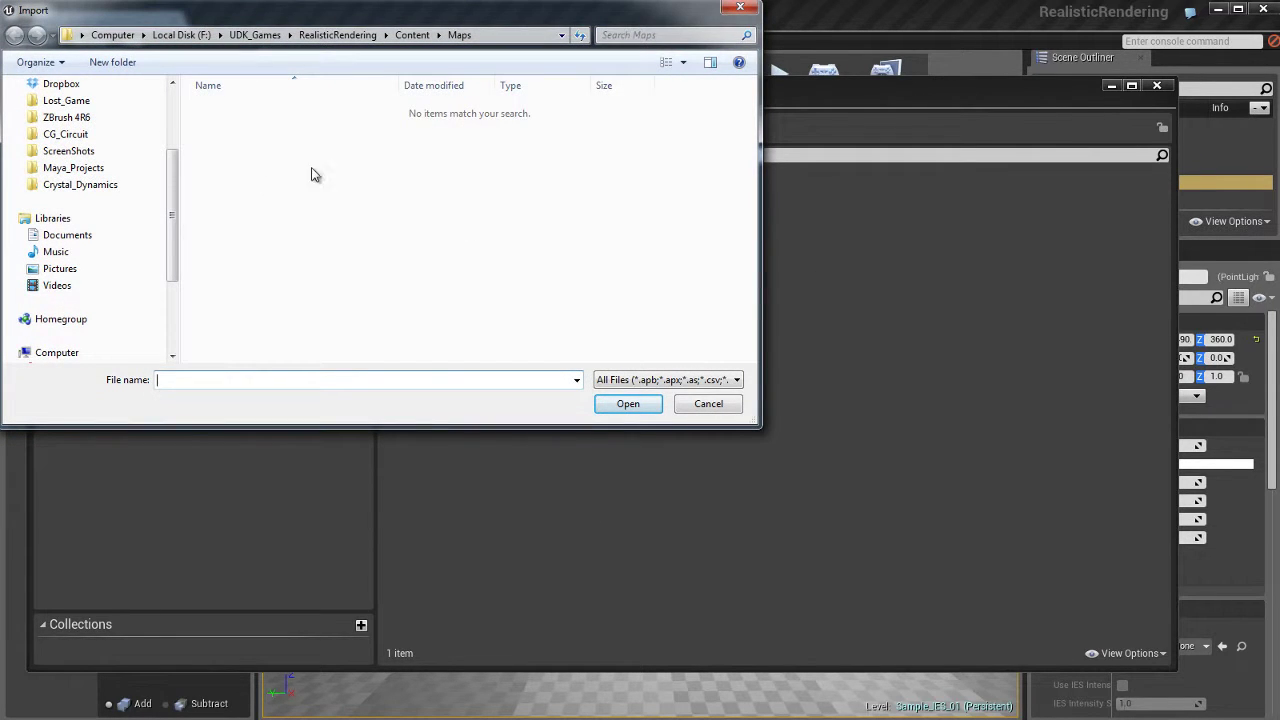
pyautogui.click(66, 134)
pyautogui.doubleClick(420, 140)
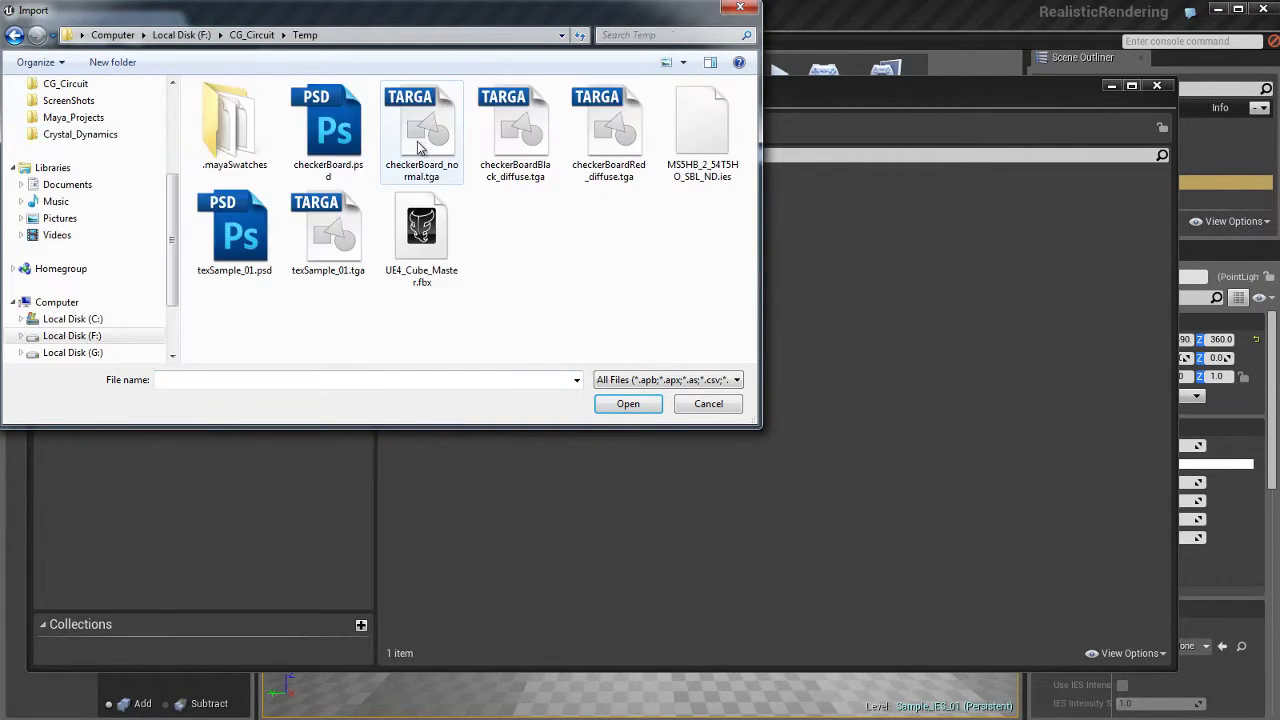
pyautogui.click(705, 141)
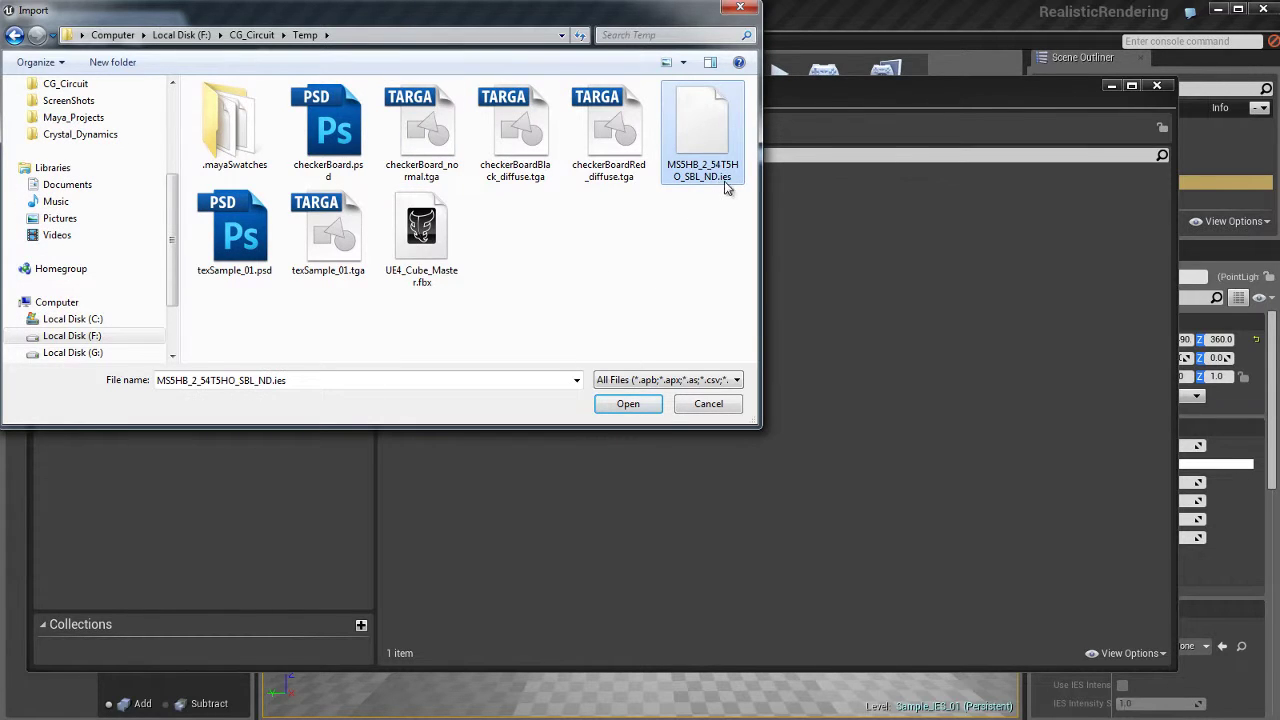
pyautogui.click(282, 384)
pyautogui.click(293, 381)
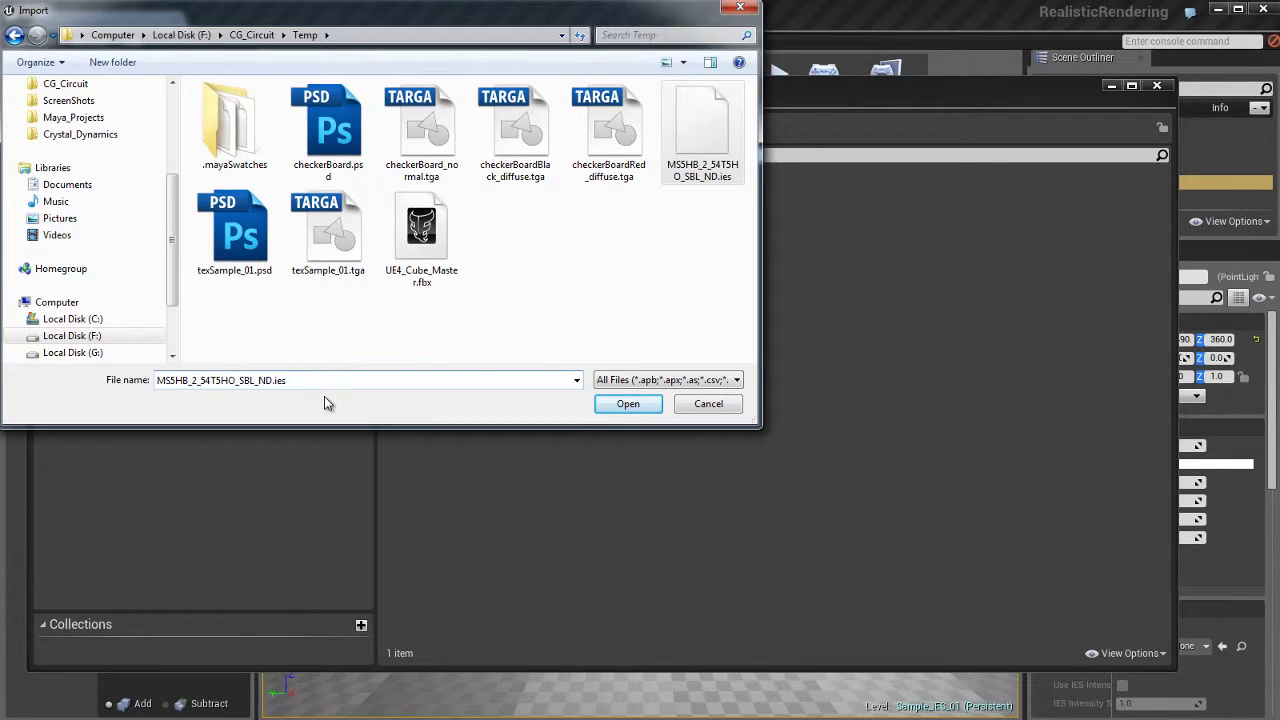
pyautogui.hotkey('shift', 'Left')
pyautogui.hotkey('shift', 'Left')
pyautogui.hotkey('shift', 'Left')
pyautogui.click(704, 130)
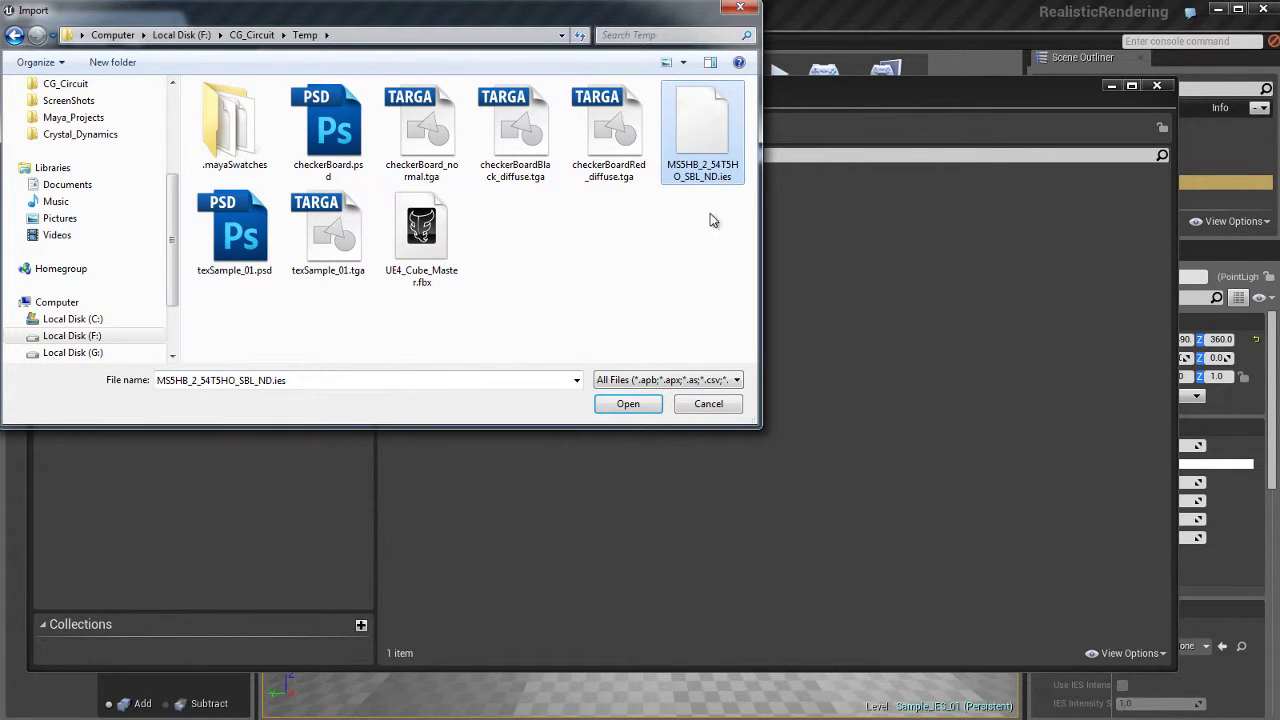
pyautogui.doubleClick(705, 132)
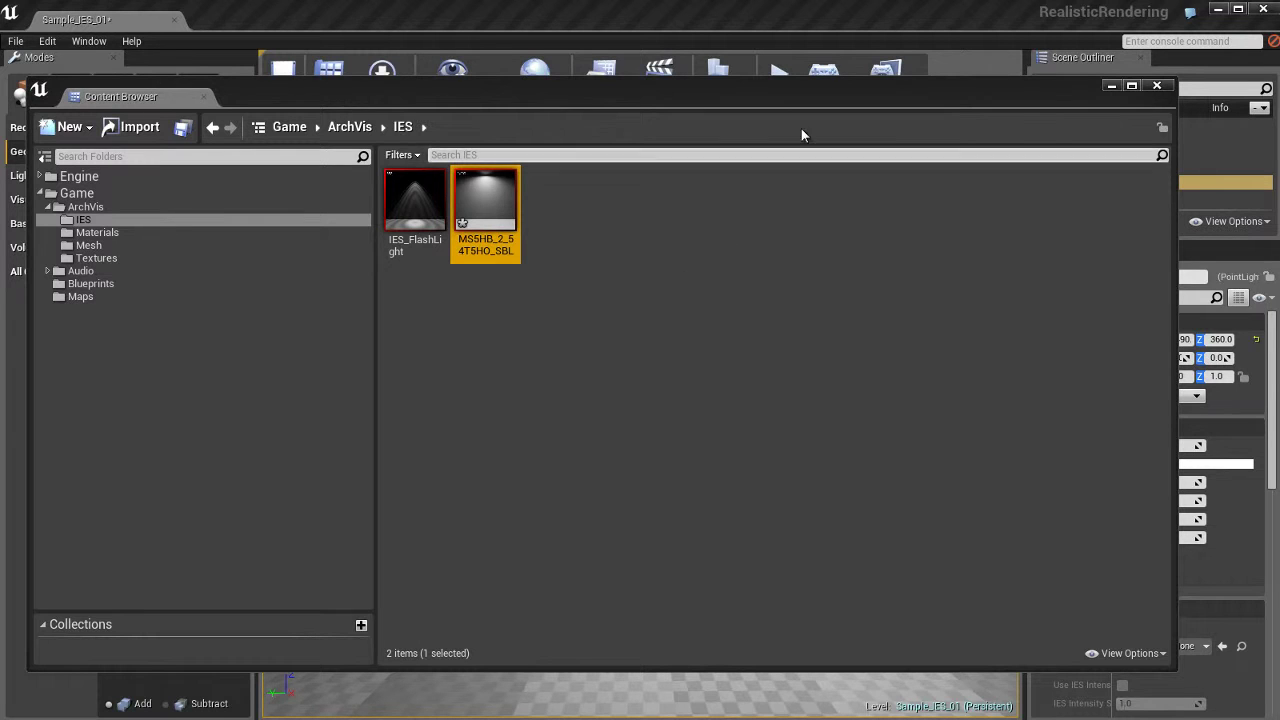
# Step: Narrow the Content Browser window to uncover PointLight3 and its details, and check the IES Texture choices without picking one
pyautogui.moveTo(1177, 285); pyautogui.dragTo(400, 293)
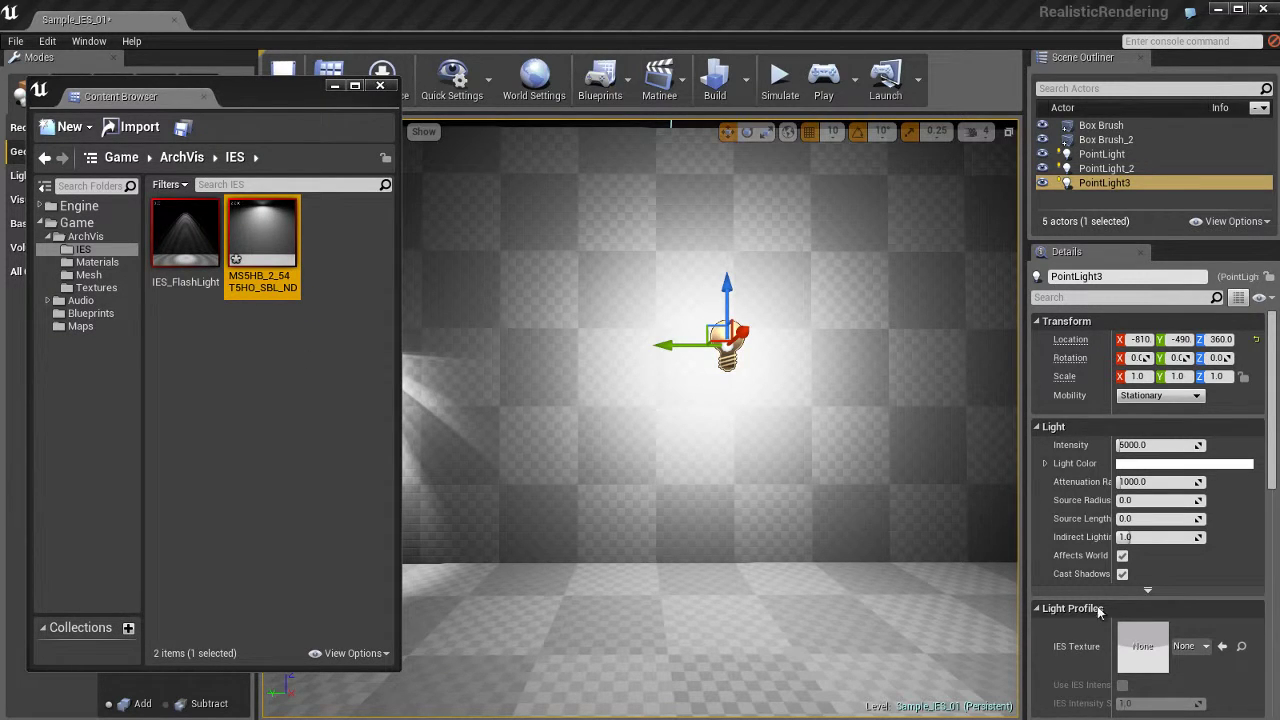
pyautogui.click(1193, 646)
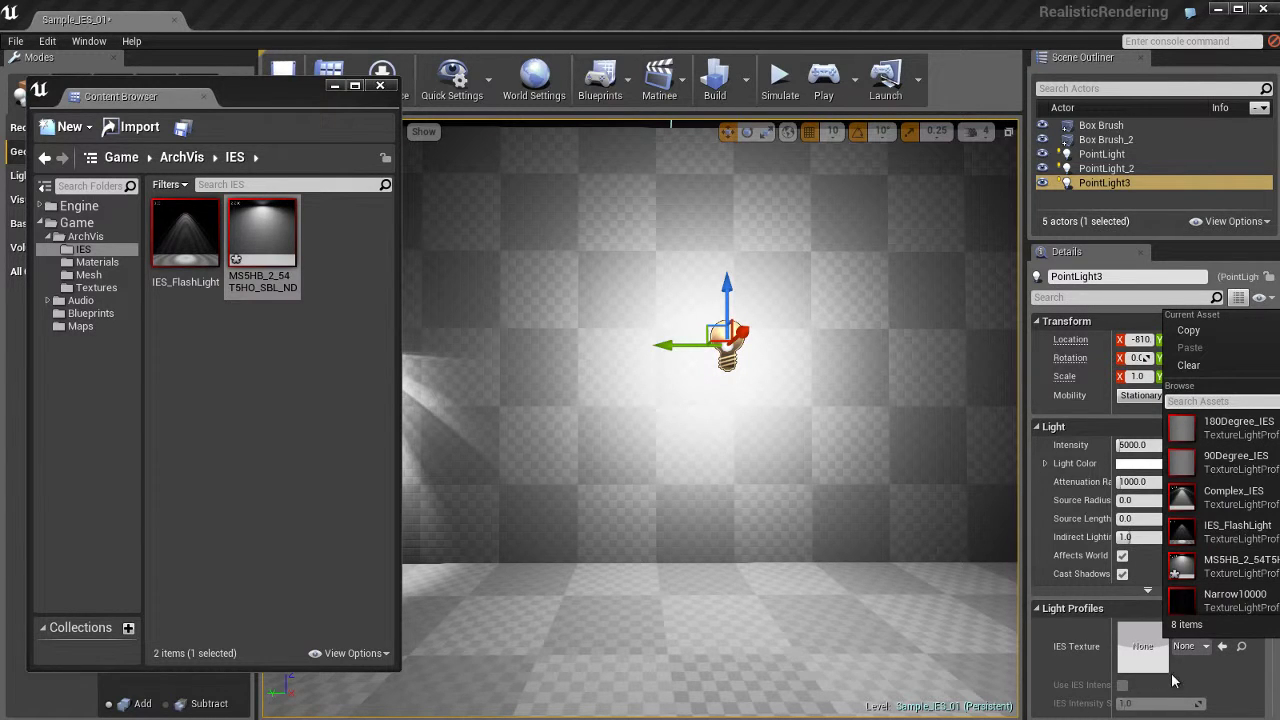
pyautogui.click(1145, 652)
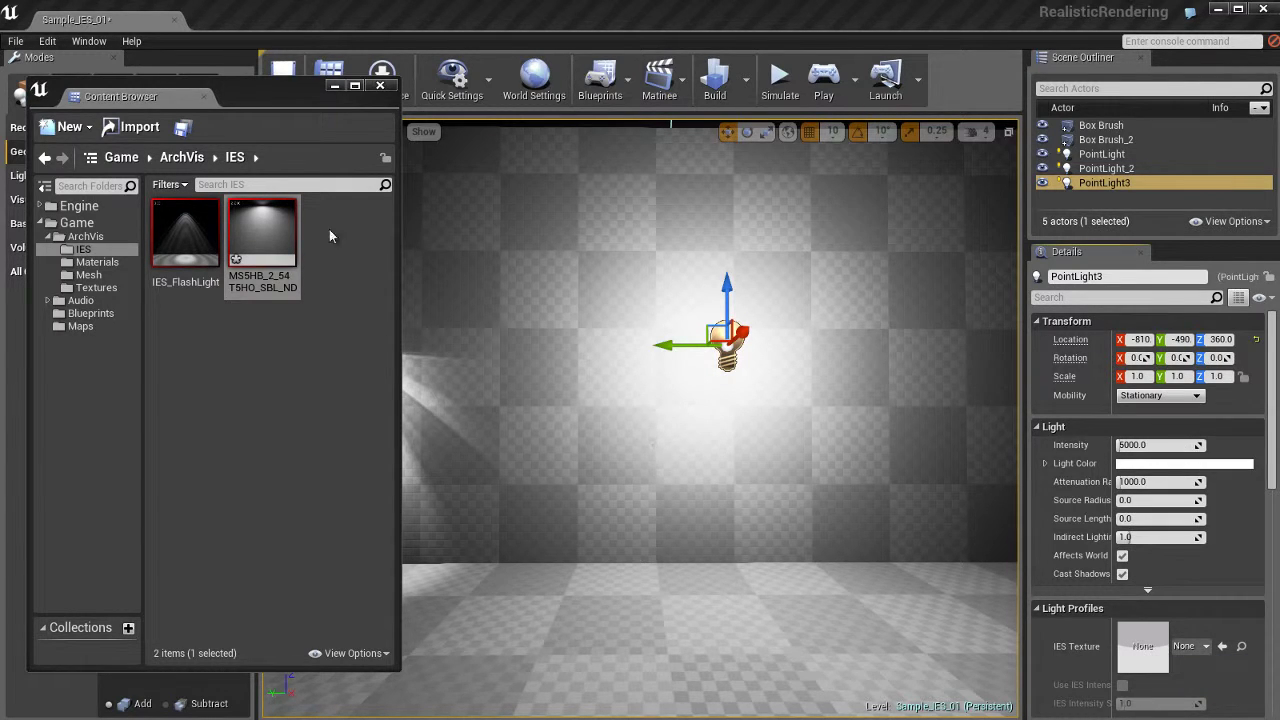
# Step: Try the IES_FlashLight profile as PointLight3's IES Texture, and replace it with the imported MS5HB_2_54T5HO_SBL_ND profile
pyautogui.click(175, 232)
pyautogui.moveTo(173, 235); pyautogui.dragTo(1095, 627)
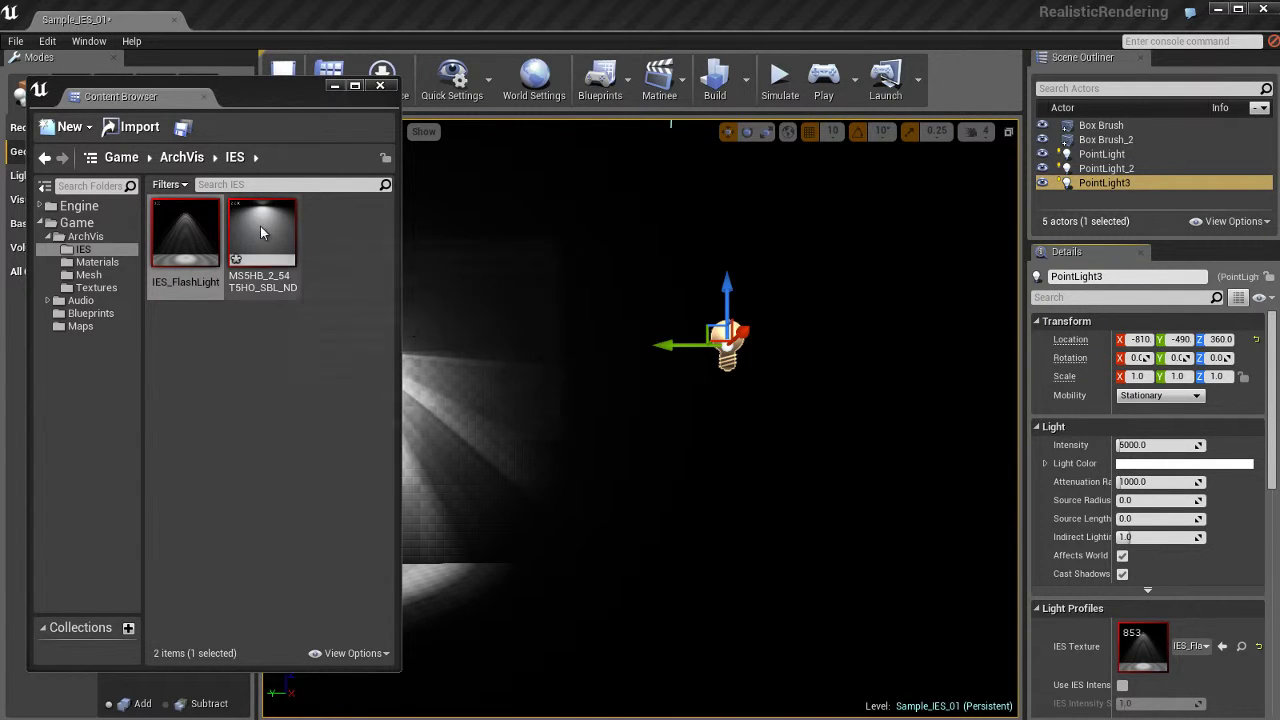
pyautogui.moveTo(262, 237); pyautogui.dragTo(1136, 630)
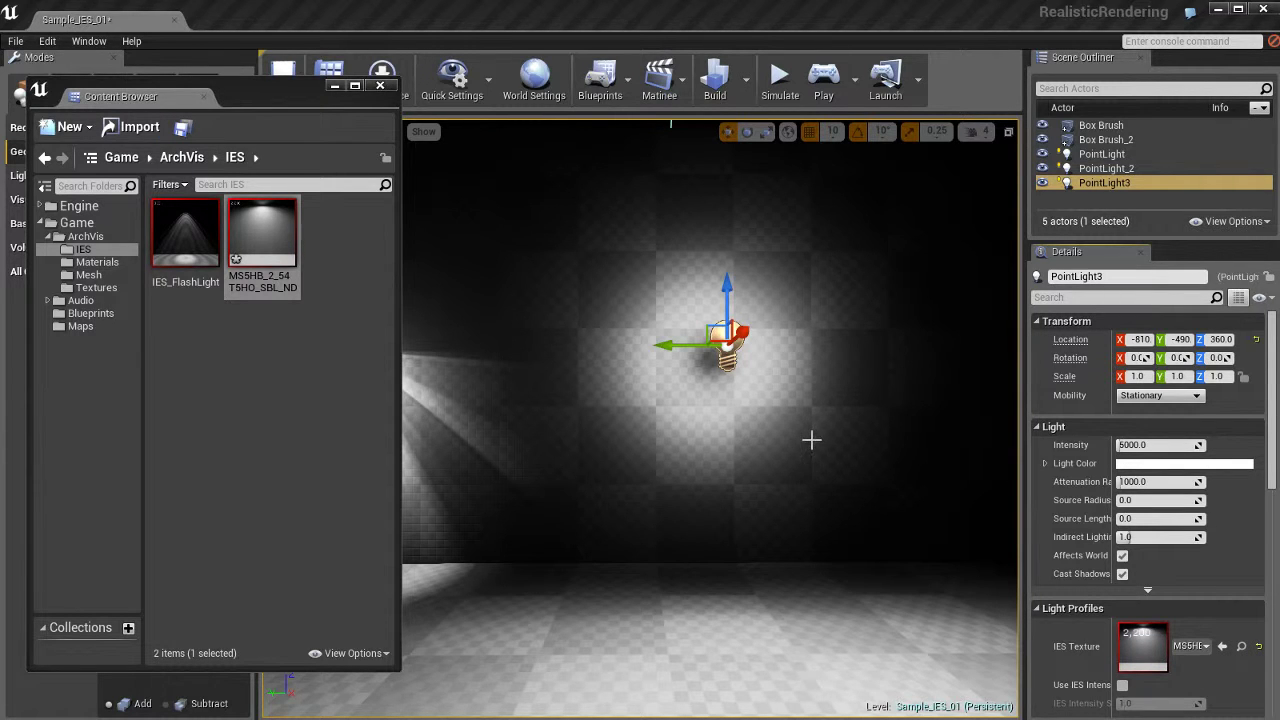
# Step: Rotate PointLight3 about its Y axis to about -90° so it shines downward, and raise it to about Z 430
pyautogui.moveTo(840, 450); pyautogui.dragTo(741, 461, button='right')
pyautogui.press('d')
pyautogui.press('a')
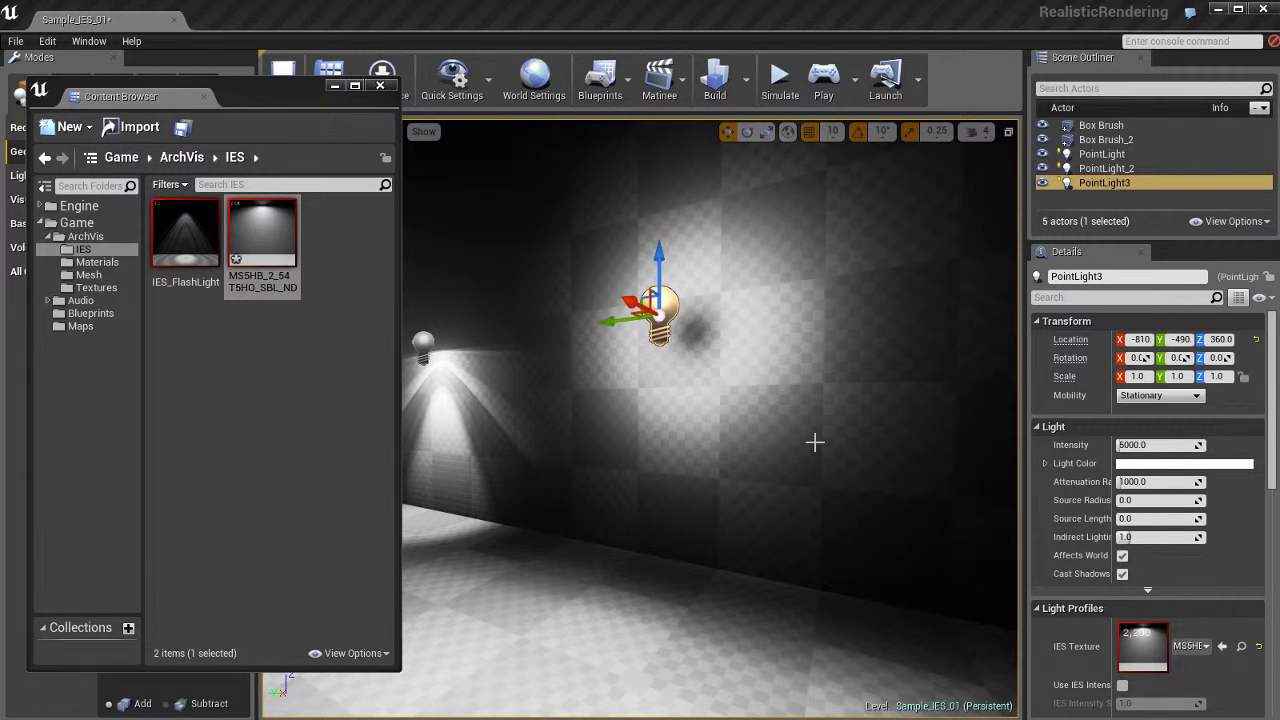
pyautogui.press('e')
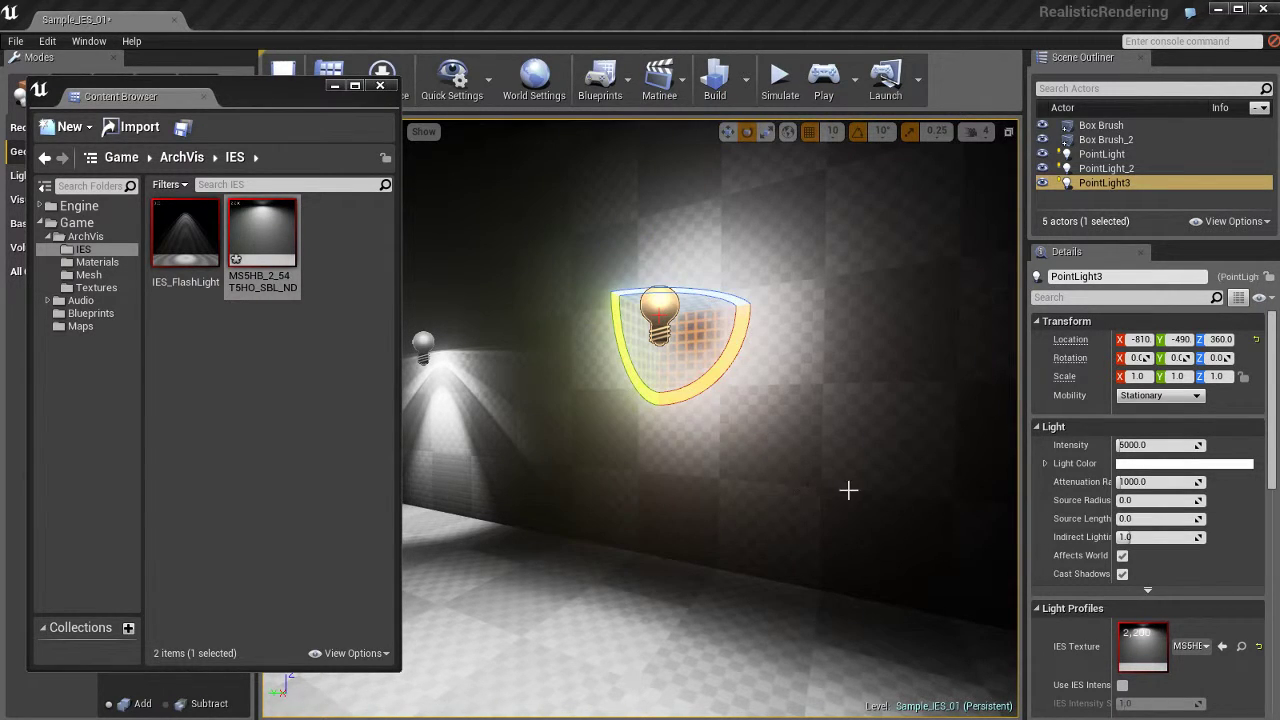
pyautogui.moveTo(759, 492); pyautogui.dragTo(419, 482)
pyautogui.moveTo(666, 512); pyautogui.dragTo(719, 513, button='right')
pyautogui.press('w')
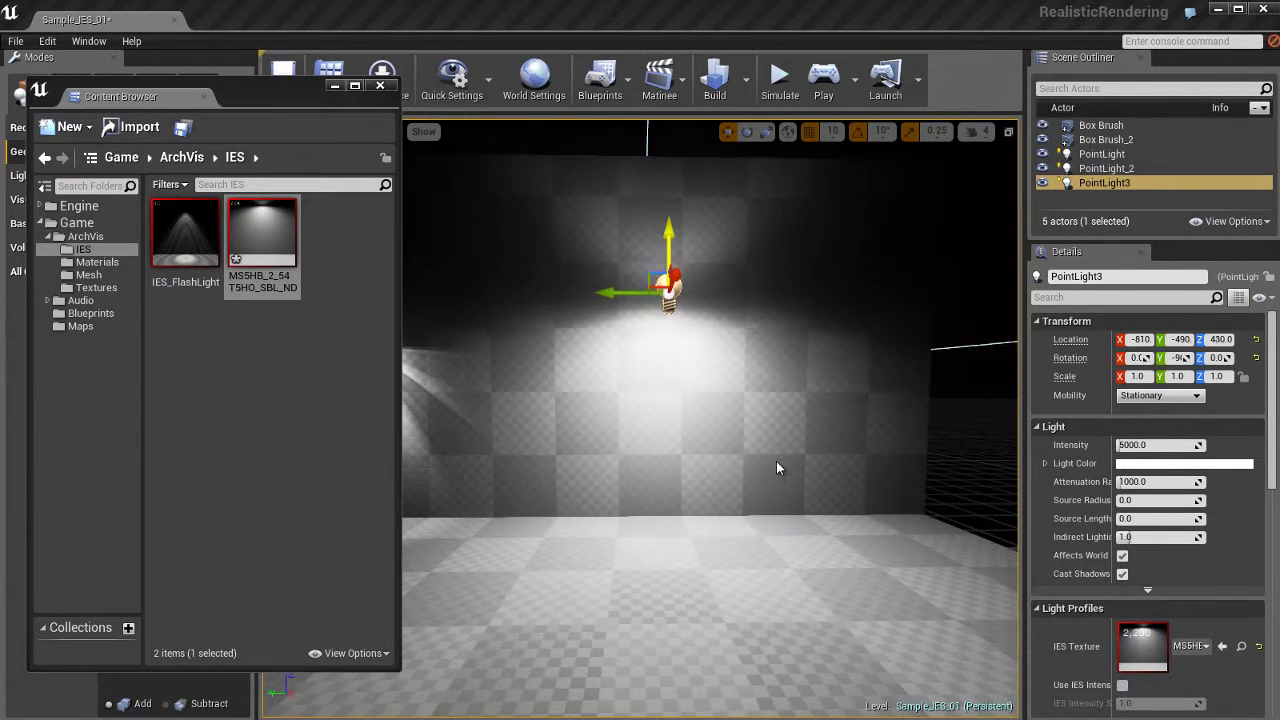
# Step: Lower PointLight3 to about Z 410 in front of the wall
pyautogui.moveTo(780, 486)
pyautogui.mouseDown()
pyautogui.moveTo(783, 457)
pyautogui.moveTo(772, 510)
pyautogui.mouseUp()
pyautogui.moveTo(772, 510); pyautogui.dragTo(735, 497, button='right')
pyautogui.press('w')
pyautogui.press('d')
pyautogui.press('a')
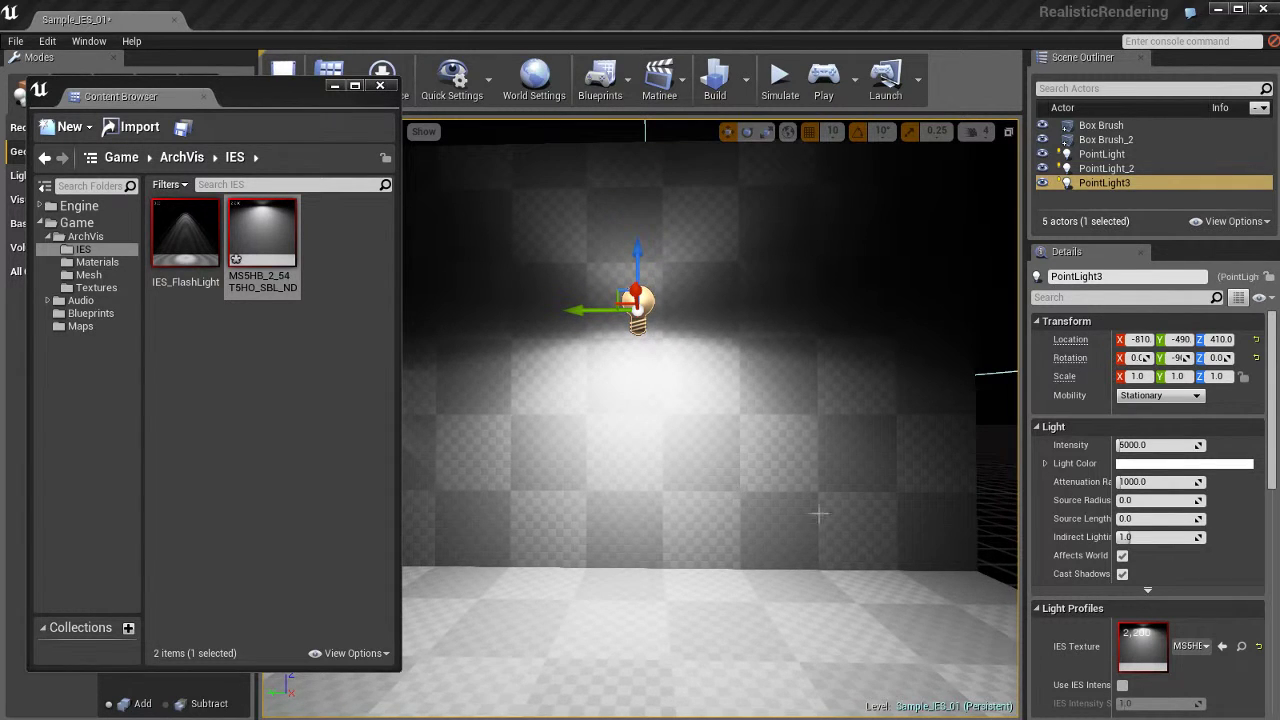
# Step: Reduce PointLight3's attenuation radius to about 350 and lower the light to about Z 370
pyautogui.moveTo(838, 507); pyautogui.dragTo(833, 502, button='right')
pyautogui.press('g')
pyautogui.moveTo(782, 469); pyautogui.dragTo(809, 470, button='right')
pyautogui.press('e')
pyautogui.press('w')
pyautogui.keyDown('ctrl'); pyautogui.moveTo(868, 456); pyautogui.dragTo(606, 469); pyautogui.keyUp('ctrl')
pyautogui.press('w')
pyautogui.moveTo(777, 307)
pyautogui.mouseDown(button='right')
pyautogui.moveTo(772, 363)
pyautogui.moveTo(773, 311)
pyautogui.mouseUp(button='right')
pyautogui.keyDown('ctrl'); pyautogui.moveTo(803, 335); pyautogui.dragTo(796, 329); pyautogui.keyUp('ctrl')
# Step: Examine the light pattern PointLight3 casts on the wall and floor from several viewing angles
pyautogui.press('e')
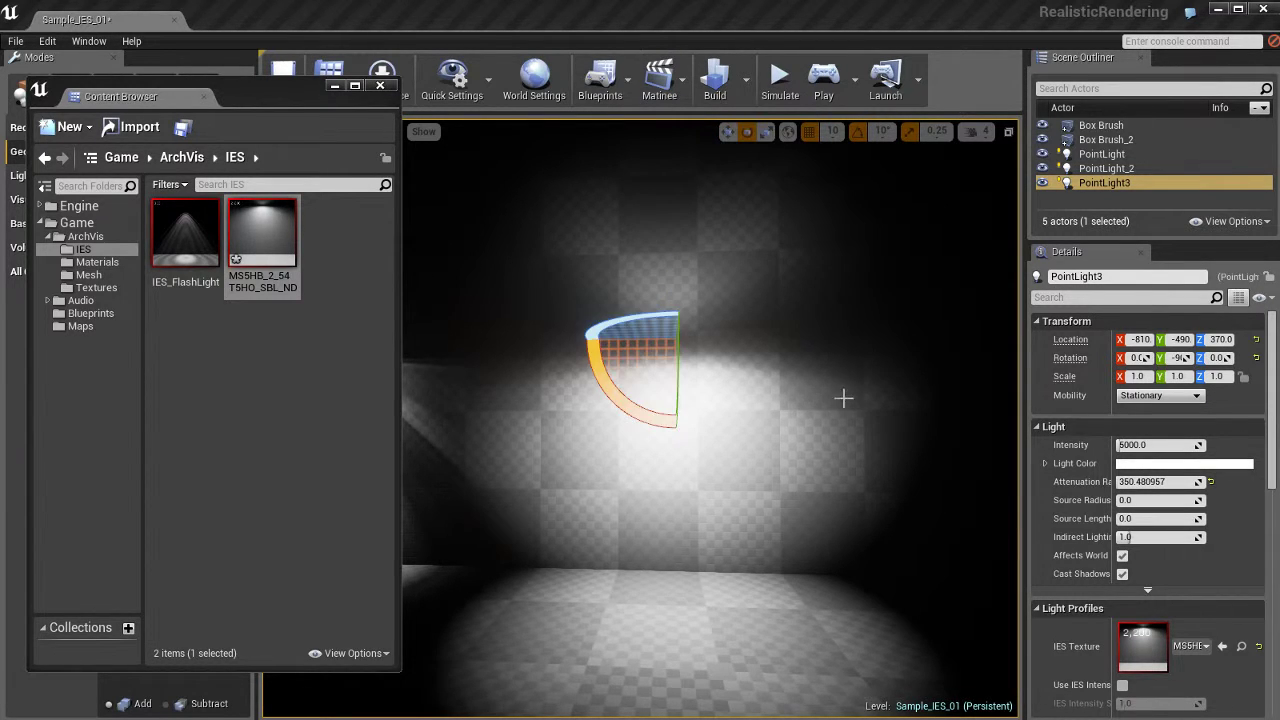
pyautogui.moveTo(844, 398); pyautogui.dragTo(1278, 420, button='right')
pyautogui.moveTo(648, 400); pyautogui.dragTo(616, 421)
pyautogui.moveTo(1278, 430); pyautogui.dragTo(658, 370)
pyautogui.moveTo(777, 428); pyautogui.dragTo(757, 427, button='right')
pyautogui.moveTo(698, 385); pyautogui.dragTo(877, 437)
pyautogui.moveTo(829, 569); pyautogui.dragTo(861, 570, button='right')
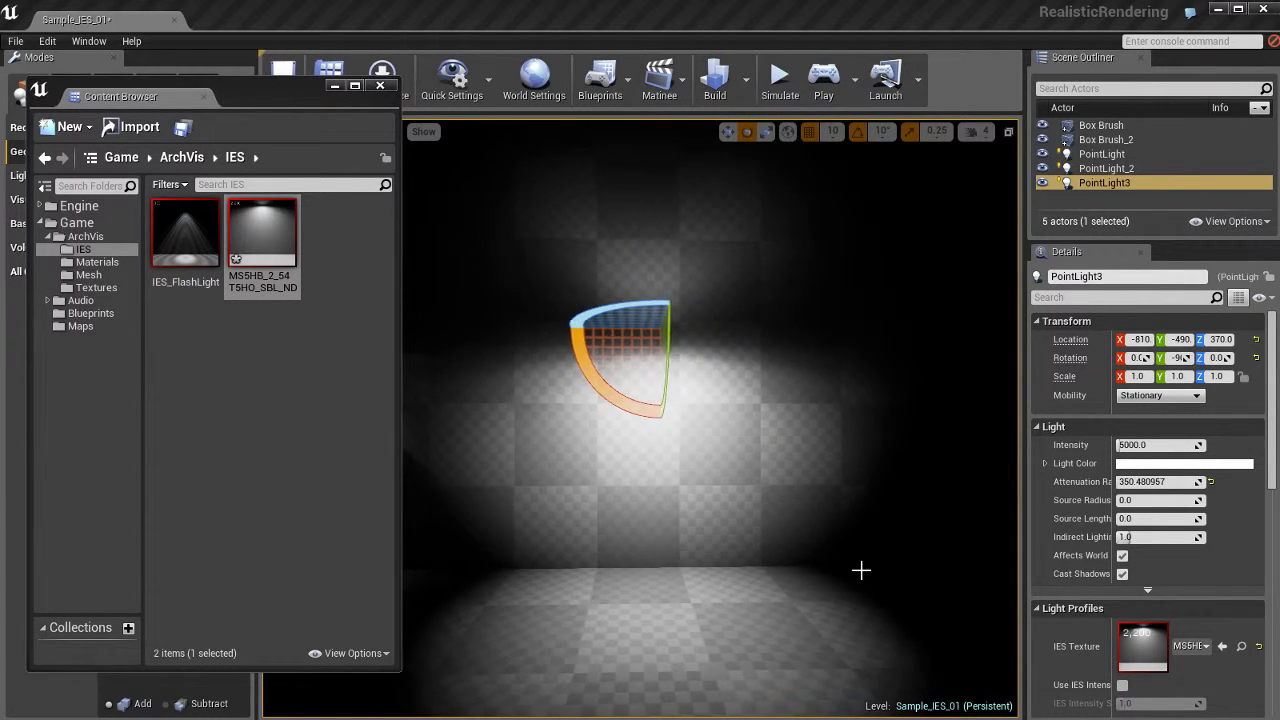
pyautogui.press('w')
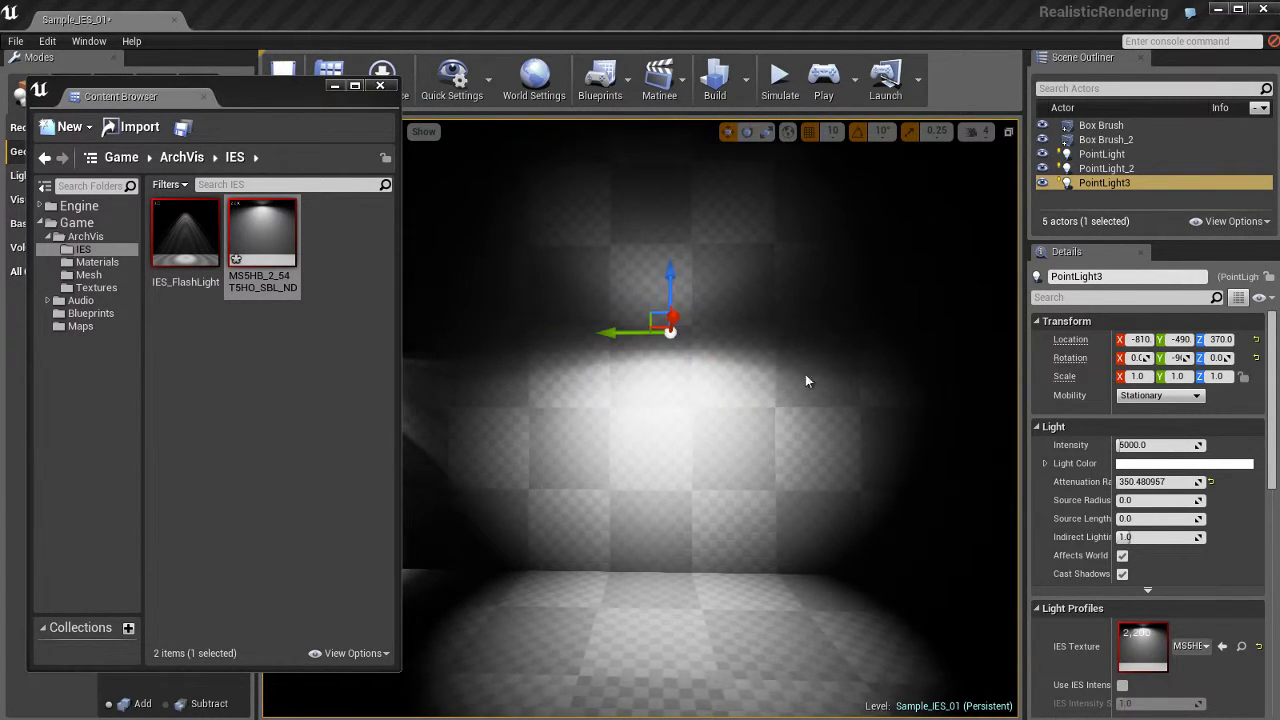
pyautogui.keyDown('ctrl'); pyautogui.moveTo(805, 393); pyautogui.dragTo(846, 411); pyautogui.keyUp('ctrl')
pyautogui.press('e')
pyautogui.press('r')
pyautogui.moveTo(846, 411); pyautogui.dragTo(797, 417, button='right')
pyautogui.press('d')
# Step: Enable Use IES Intensity for PointLight3 and set its IES Intensity Scale to about 0.885
pyautogui.scroll(-4, 1188, 606)
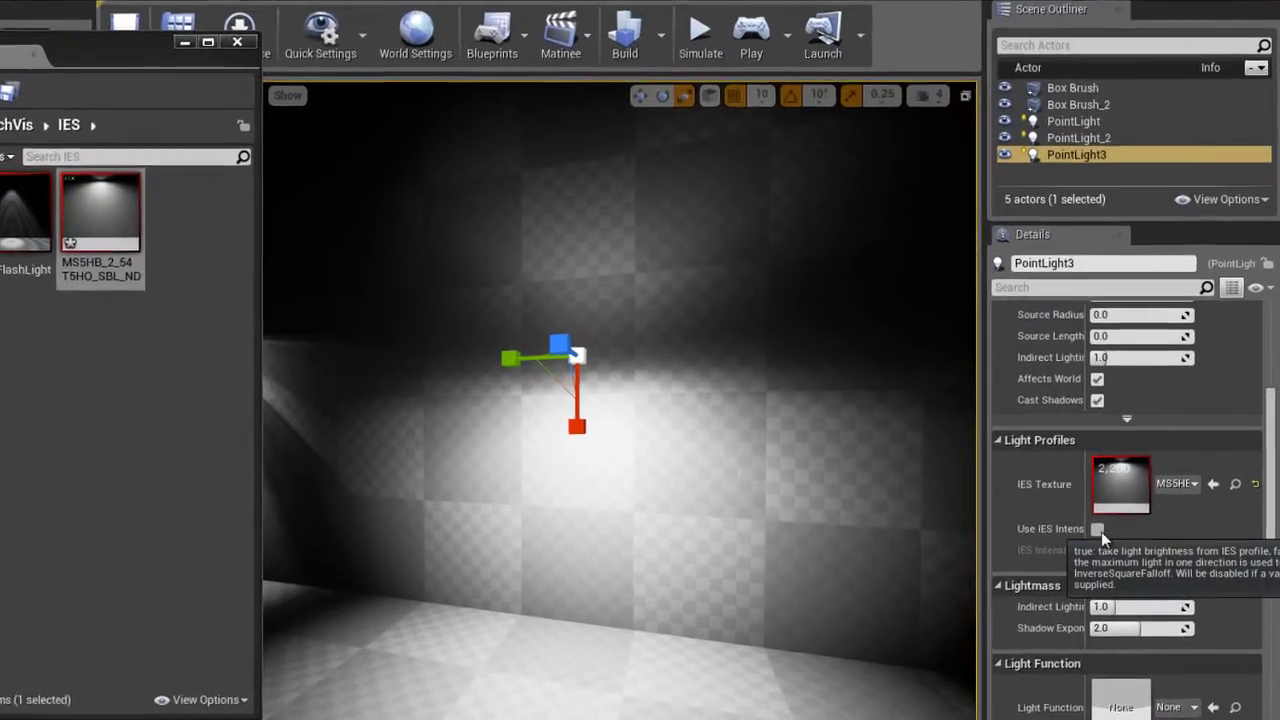
pyautogui.click(1123, 506)
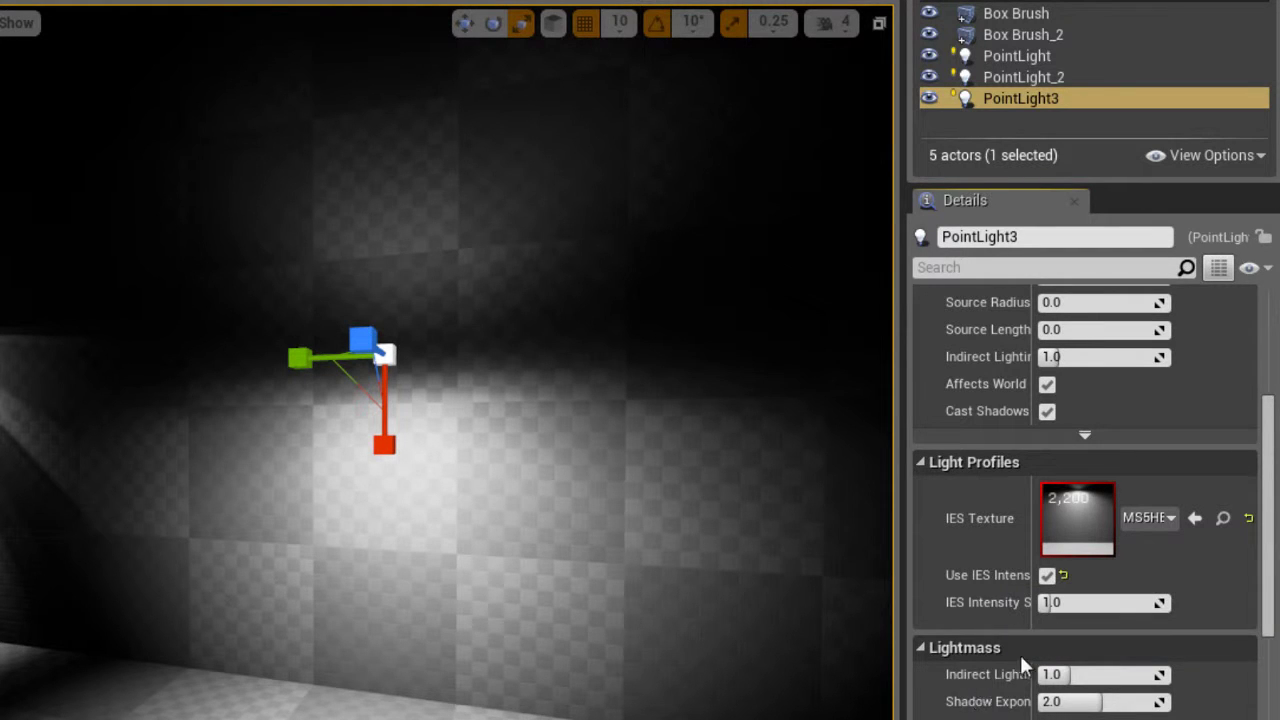
pyautogui.moveTo(1077, 602)
pyautogui.mouseDown()
pyautogui.moveTo(1100, 603)
pyautogui.moveTo(1072, 612)
pyautogui.mouseUp()
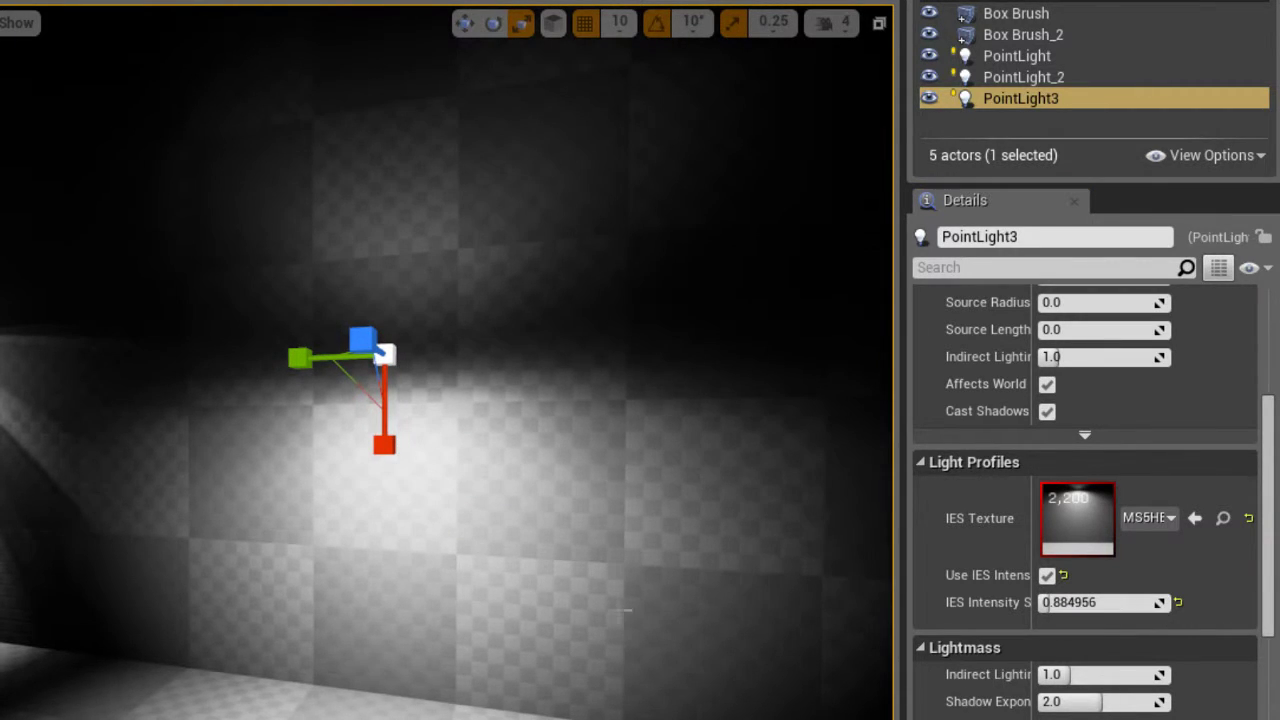
# Step: Assign IES_FlashLight as PointLight3's IES Texture and raise the light so its beam pattern falls across the wall
pyautogui.moveTo(631, 608); pyautogui.dragTo(532, 610, button='right')
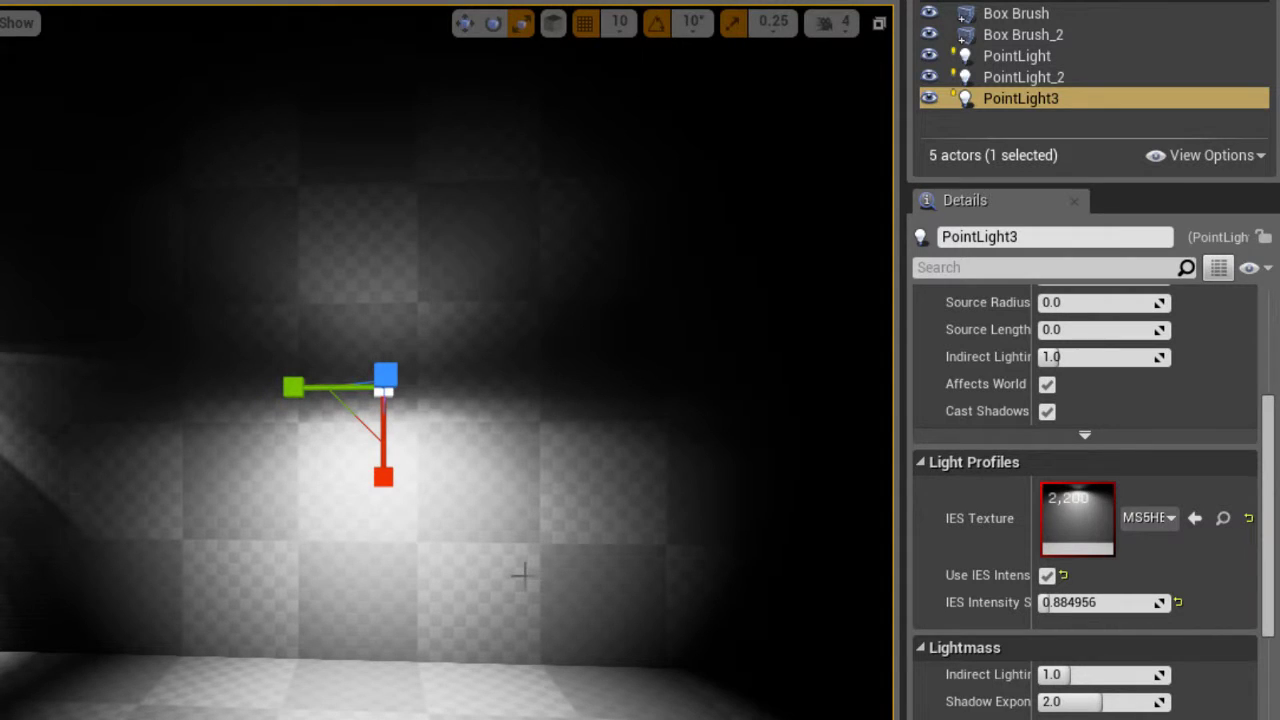
pyautogui.moveTo(945, 719); pyautogui.dragTo(1070, 515)
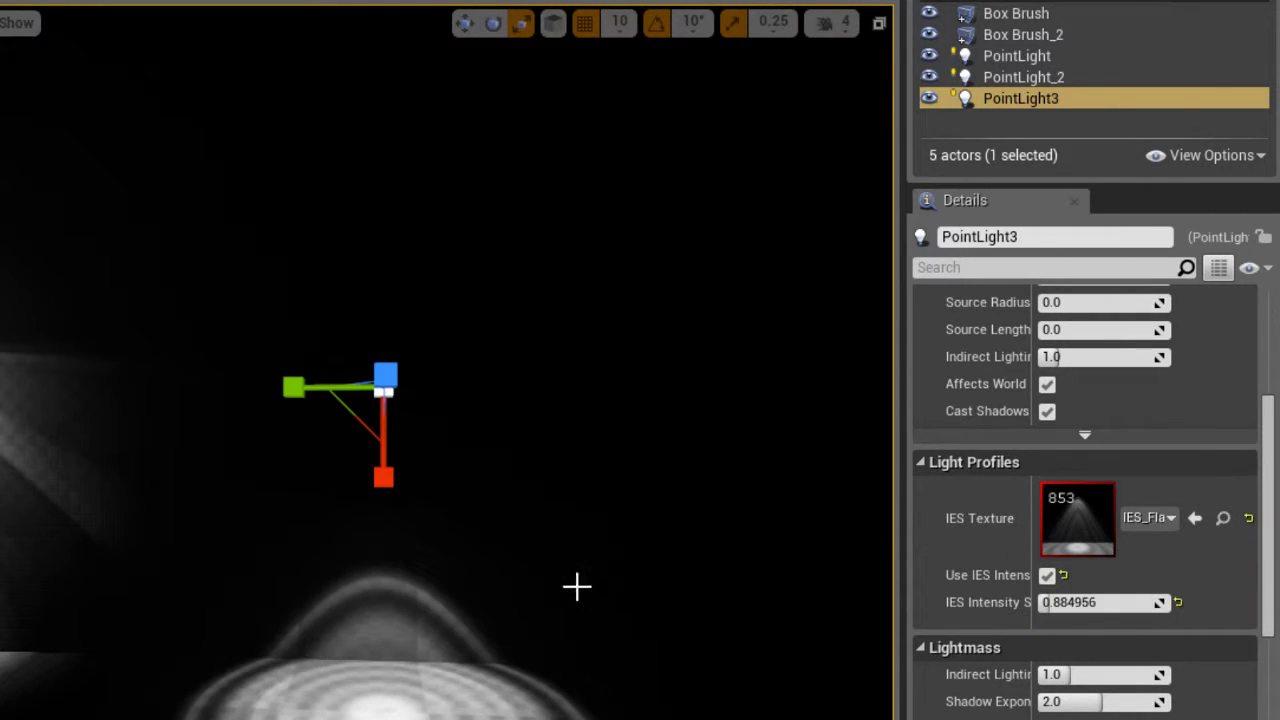
pyautogui.press('w')
pyautogui.moveTo(583, 542); pyautogui.dragTo(583, 466)
pyautogui.press('r')
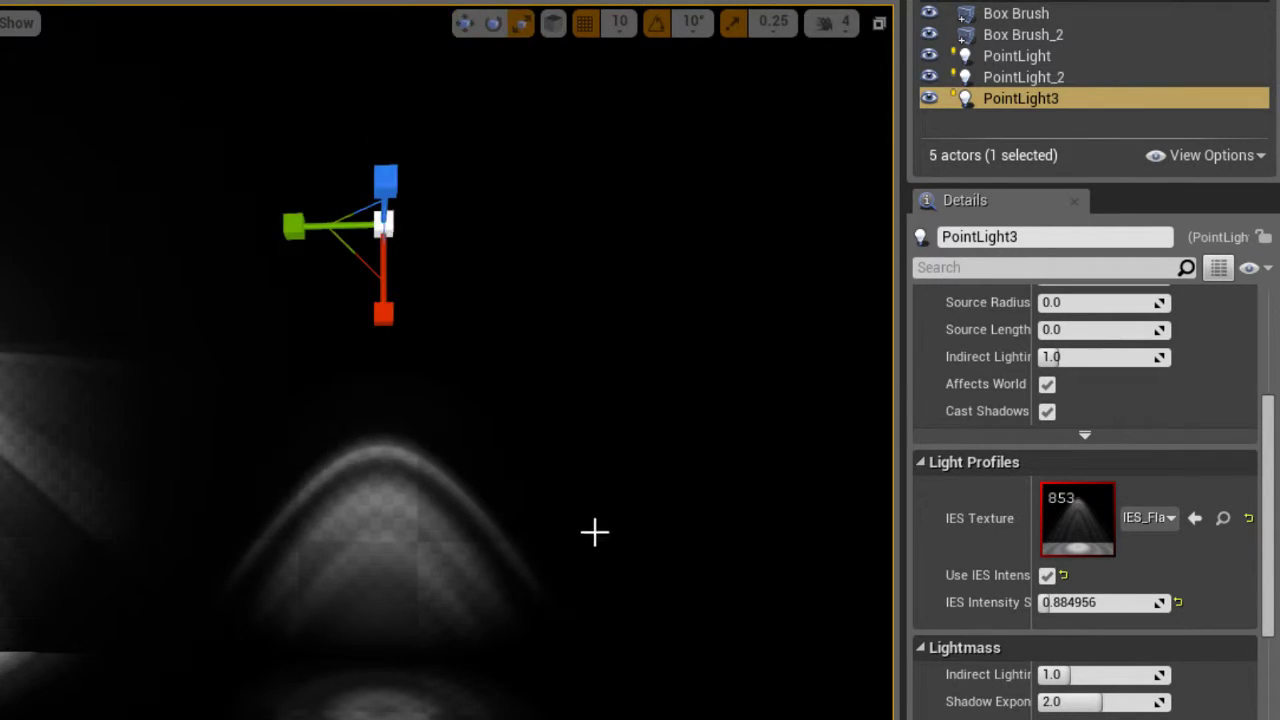
pyautogui.moveTo(581, 524)
pyautogui.keyDown('ctrl'); pyautogui.mouseDown()
pyautogui.moveTo(689, 522)
pyautogui.moveTo(526, 509)
pyautogui.moveTo(612, 514)
pyautogui.moveTo(543, 508)
pyautogui.moveTo(579, 507)
pyautogui.mouseUp(); pyautogui.keyUp('ctrl')
pyautogui.press('w')
pyautogui.keyDown('ctrl'); pyautogui.moveTo(575, 609); pyautogui.dragTo(592, 561); pyautogui.keyUp('ctrl')
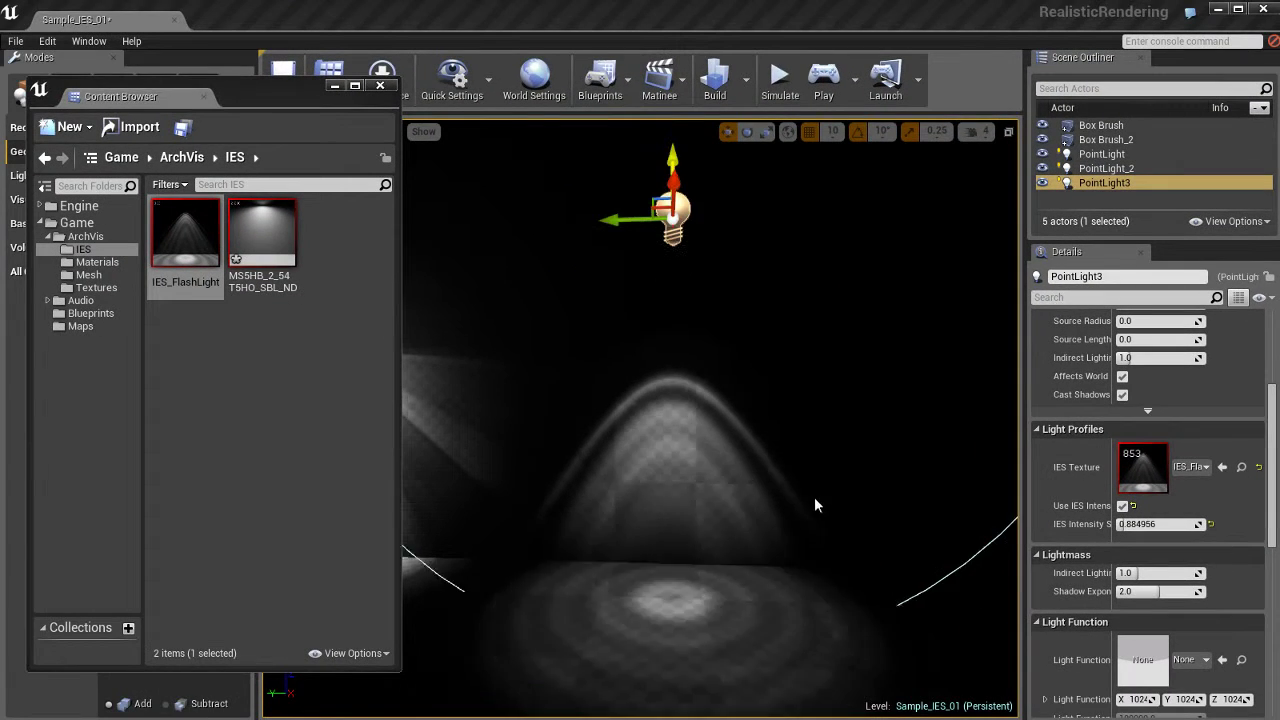
# Step: Set PointLight3's IES Intensity Scale to 10.0
pyautogui.moveTo(815, 499)
pyautogui.keyDown('ctrl'); pyautogui.mouseDown()
pyautogui.moveTo(817, 486)
pyautogui.moveTo(815, 524)
pyautogui.mouseUp(); pyautogui.keyUp('ctrl')
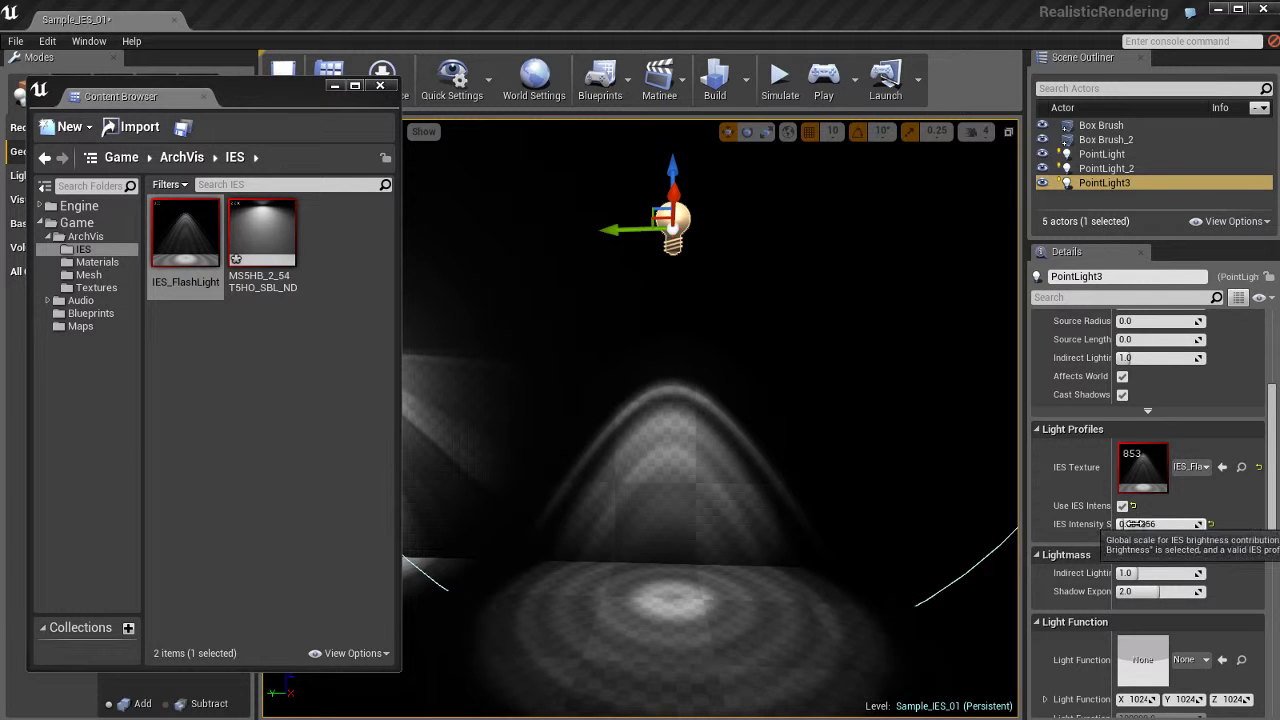
pyautogui.moveTo(1130, 524); pyautogui.dragTo(1231, 523)
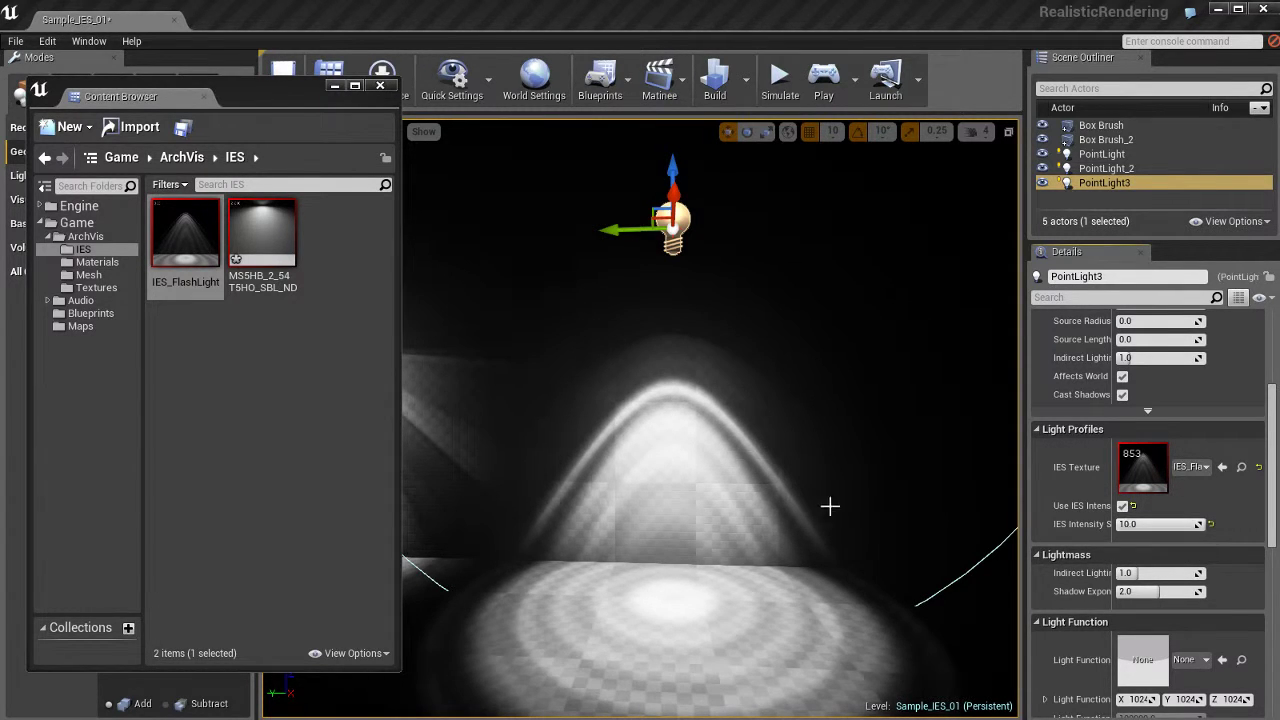
pyautogui.moveTo(830, 507)
pyautogui.keyDown('alt'); pyautogui.mouseDown()
pyautogui.moveTo(740, 519)
pyautogui.moveTo(857, 517)
pyautogui.moveTo(823, 511)
pyautogui.moveTo(835, 511)
pyautogui.mouseUp(); pyautogui.keyUp('alt')
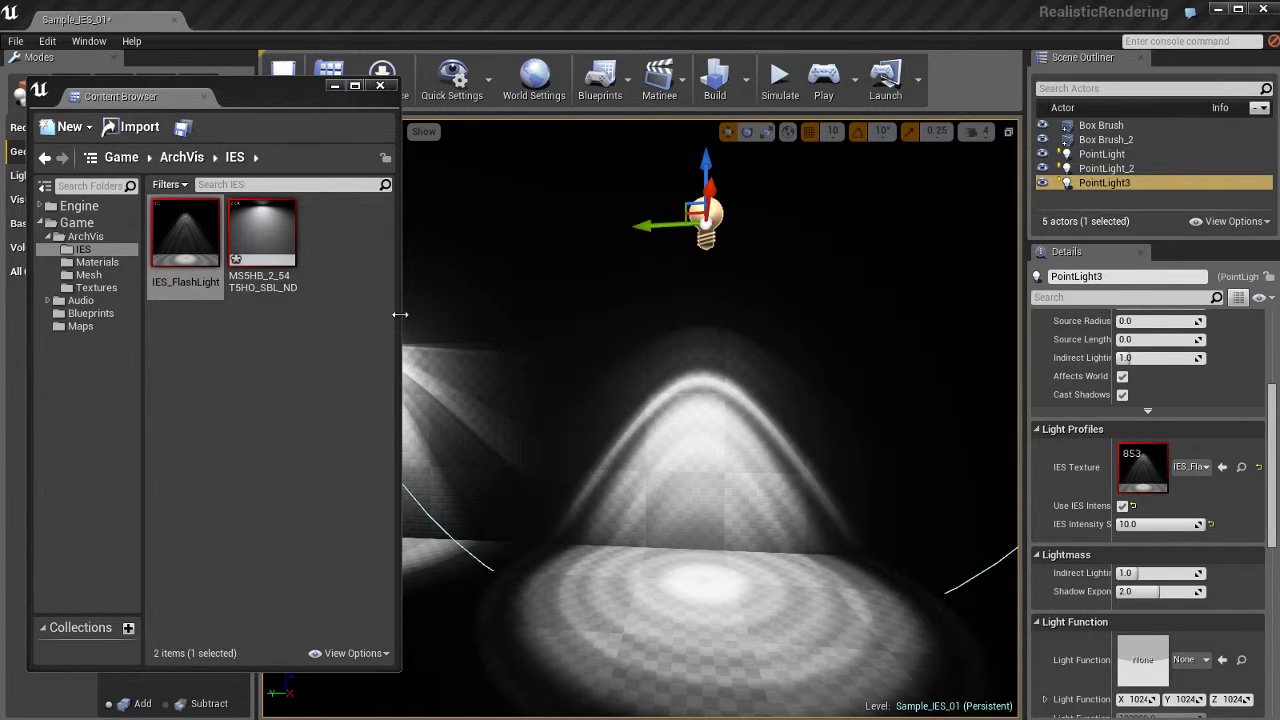
# Step: Widen the Content Browser window and move it over the viewport, clear of the placeable geometry list
pyautogui.moveTo(399, 314); pyautogui.dragTo(776, 357)
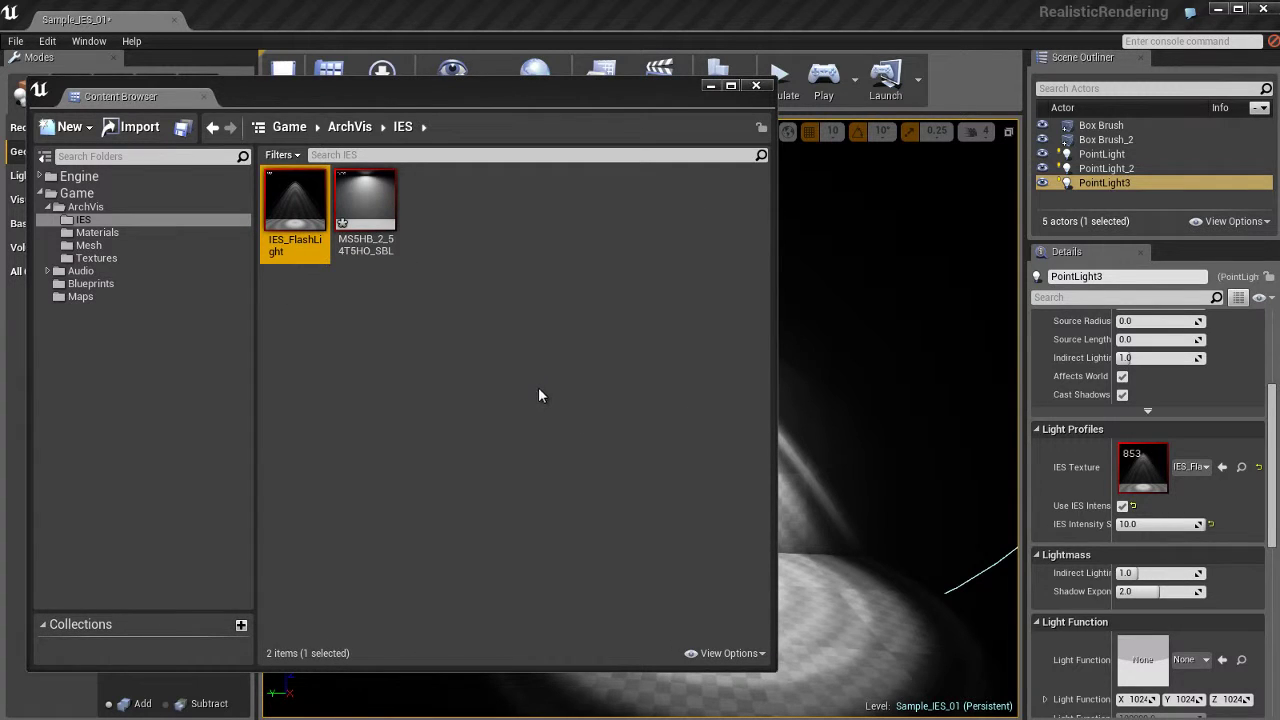
pyautogui.moveTo(405, 97); pyautogui.dragTo(599, 112)
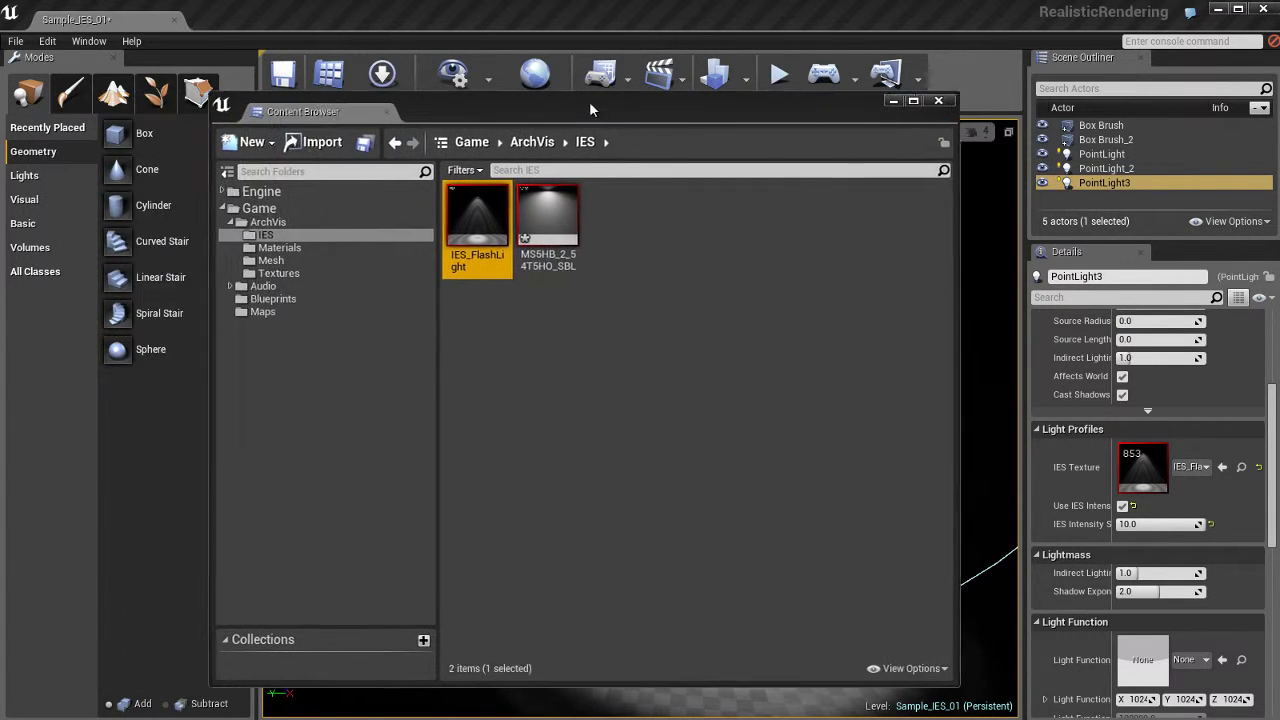